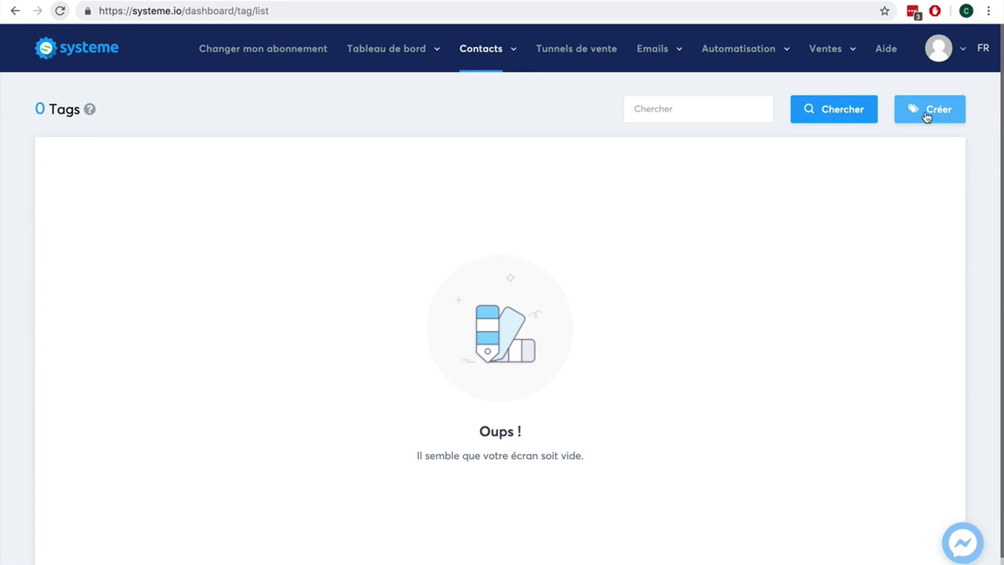
Step: Create and save a new contact tag named 'Client-ebook'
{"action": "left_click", "coordinate": [927, 114]}
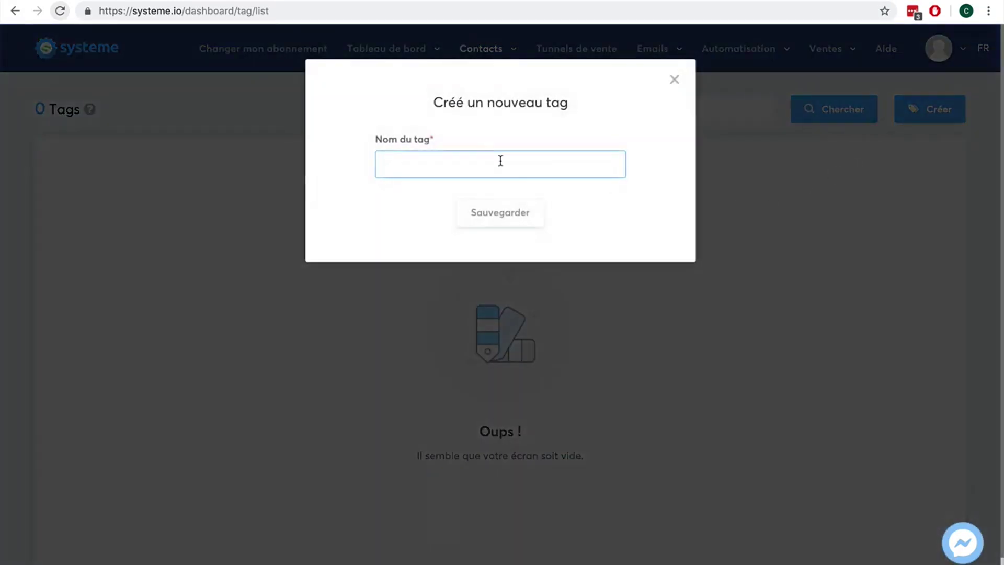
{"action": "left_click", "coordinate": [448, 164]}
{"action": "type", "text": "Client-"}
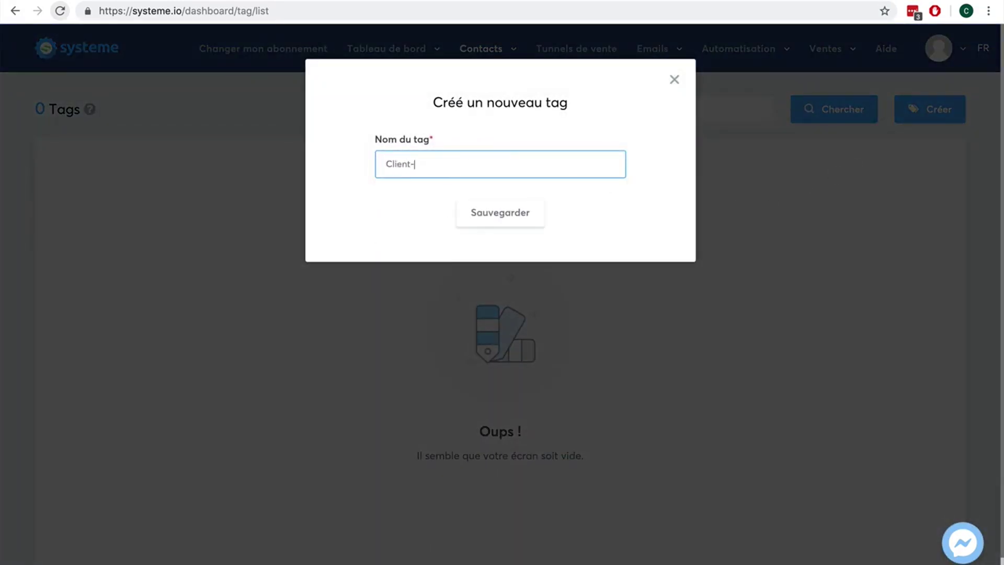
{"action": "type", "text": "ebook"}
{"action": "left_click", "coordinate": [485, 215]}
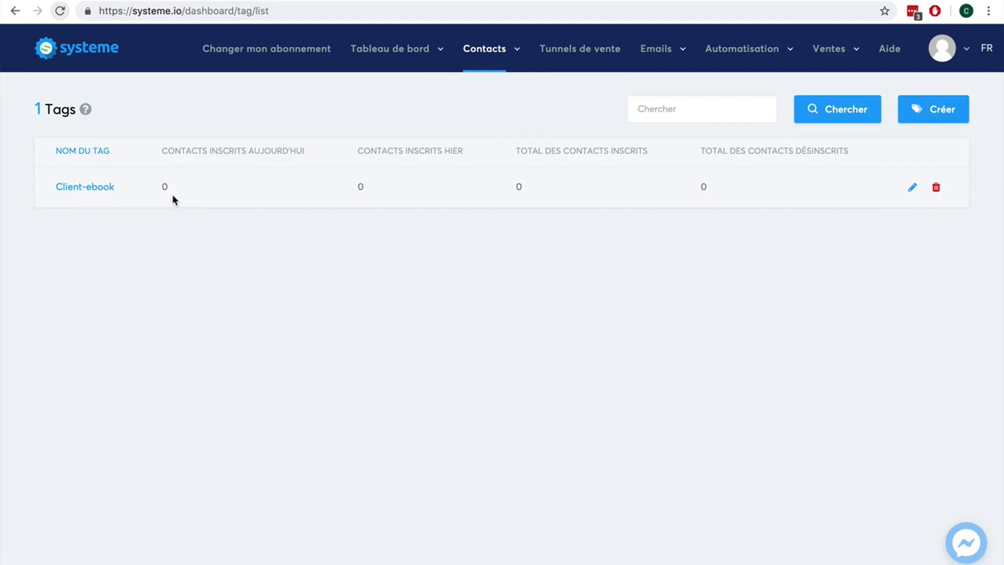
Step: Create the 'Vente ebook' funnel of type Vendez vos produits, keeping Euro as currency
{"action": "left_click", "coordinate": [575, 51]}
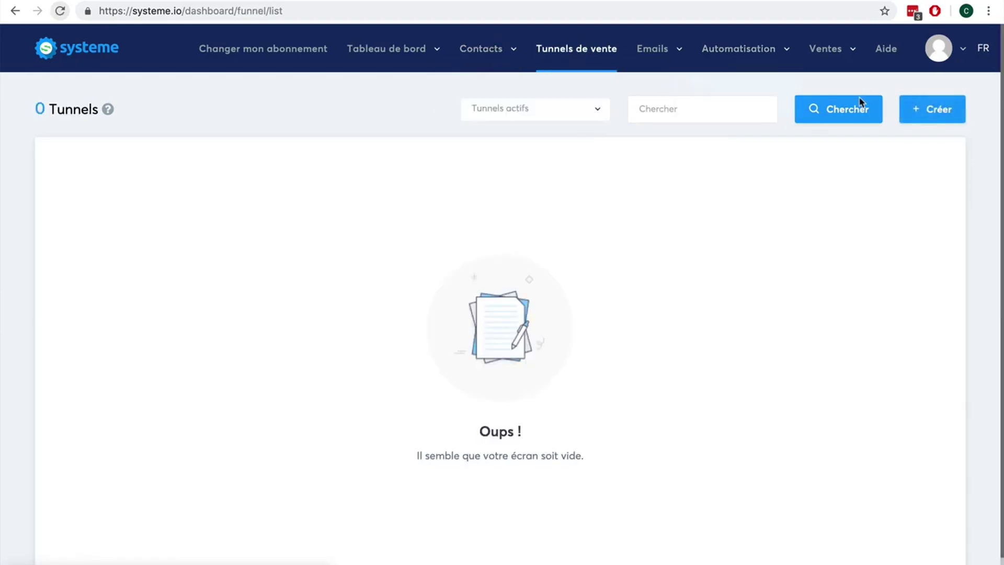
{"action": "left_click", "coordinate": [919, 110]}
{"action": "left_click", "coordinate": [470, 150]}
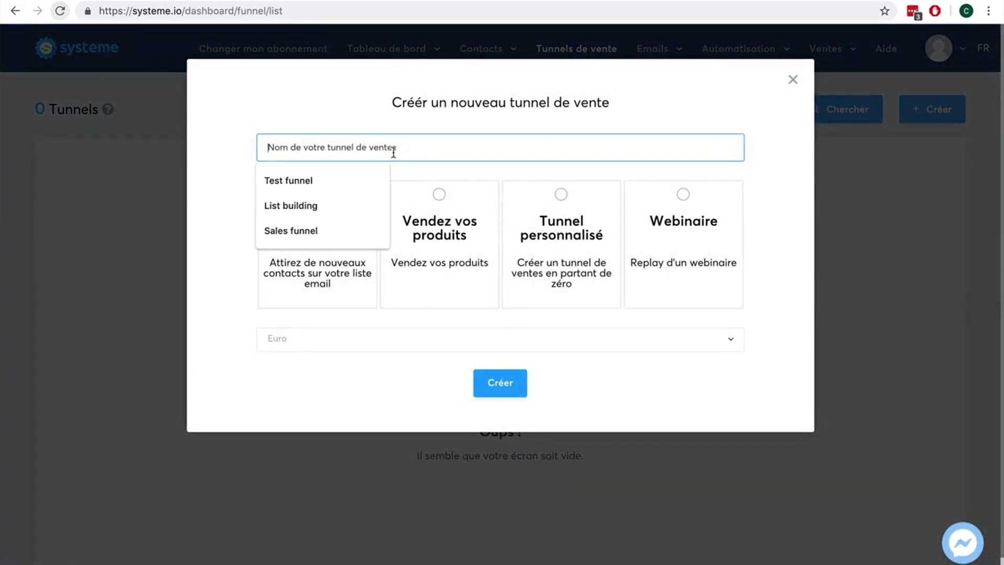
{"action": "type", "text": "Vente ebook"}
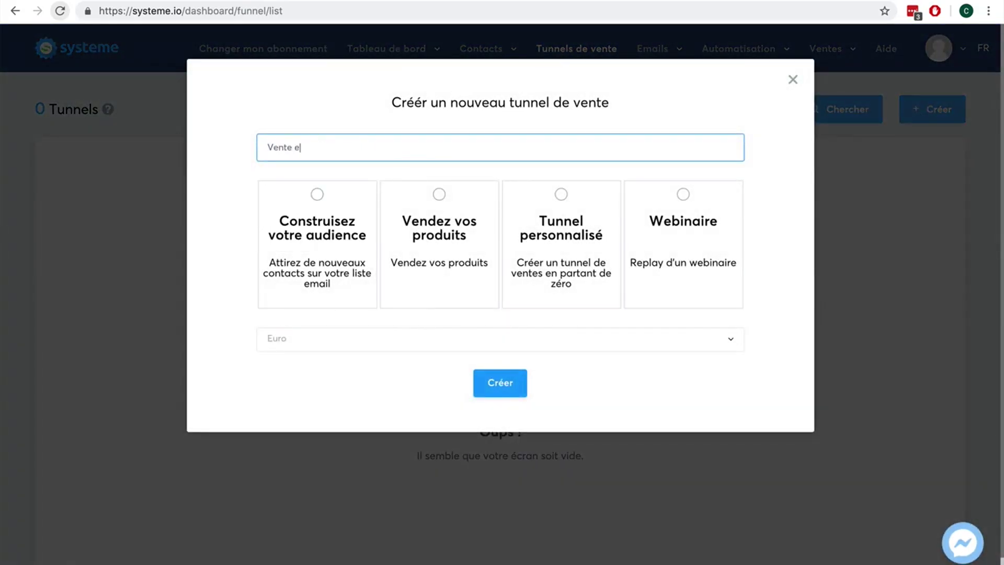
{"action": "left_click", "coordinate": [440, 196]}
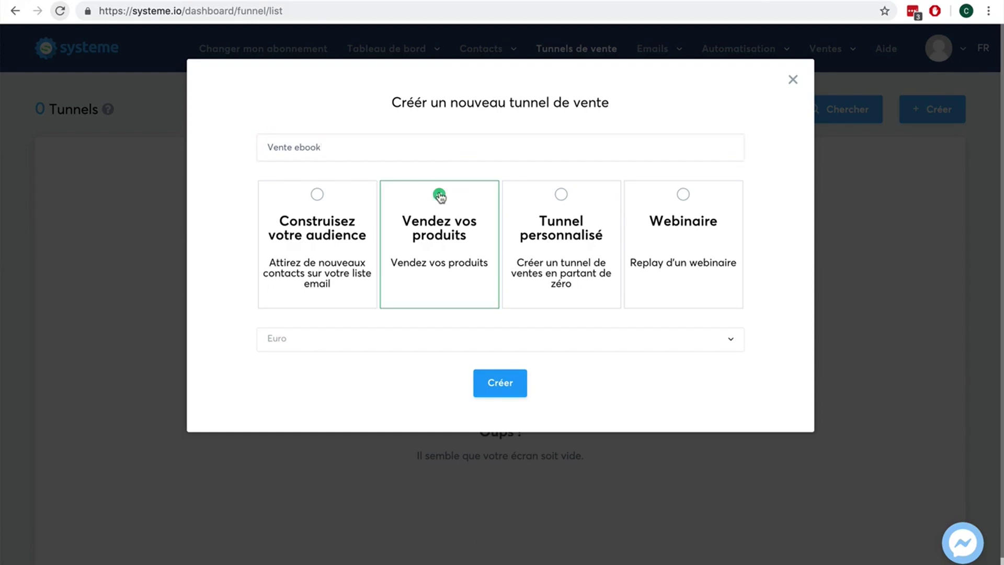
{"action": "left_click", "coordinate": [380, 347]}
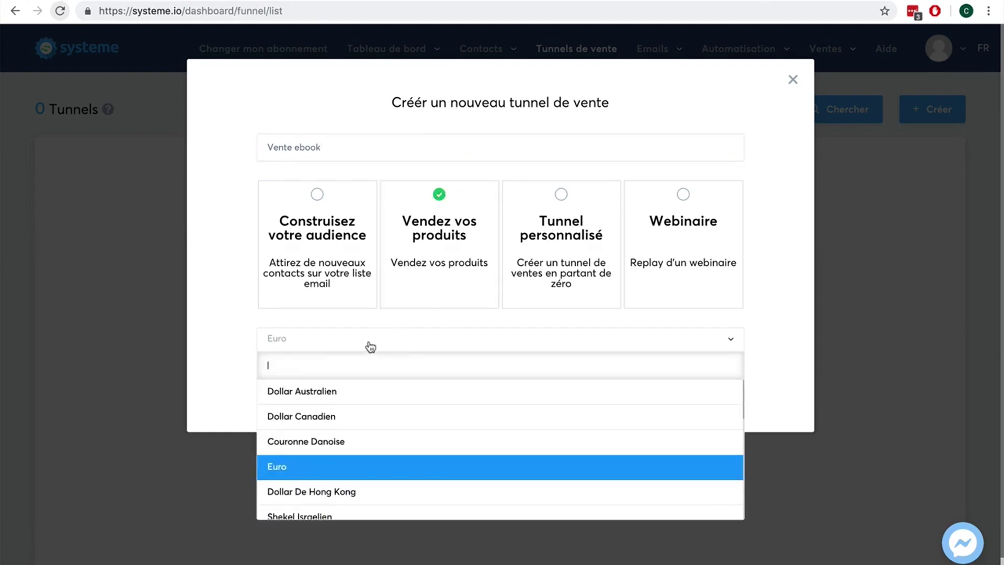
{"action": "left_click", "coordinate": [234, 339]}
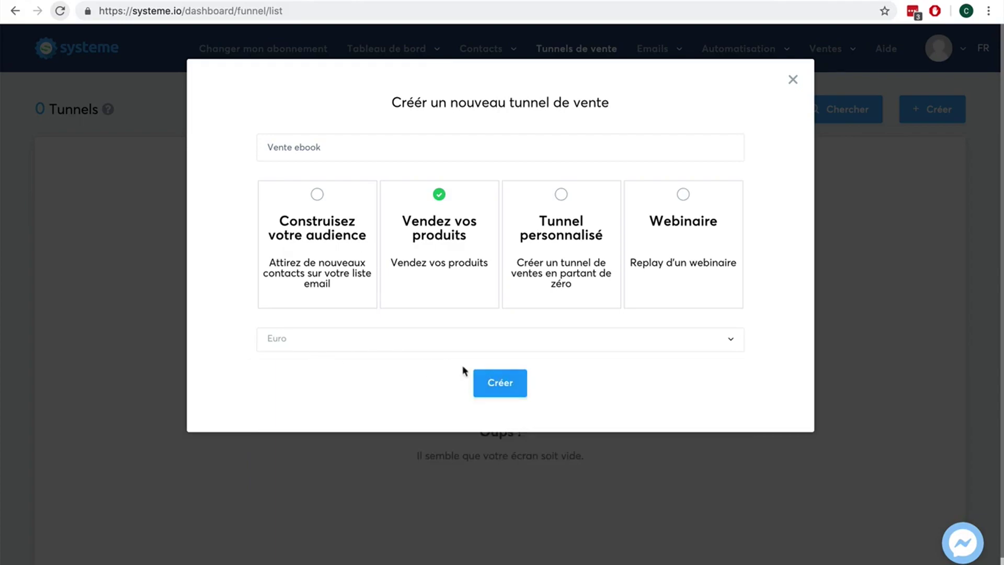
{"action": "left_click", "coordinate": [497, 383]}
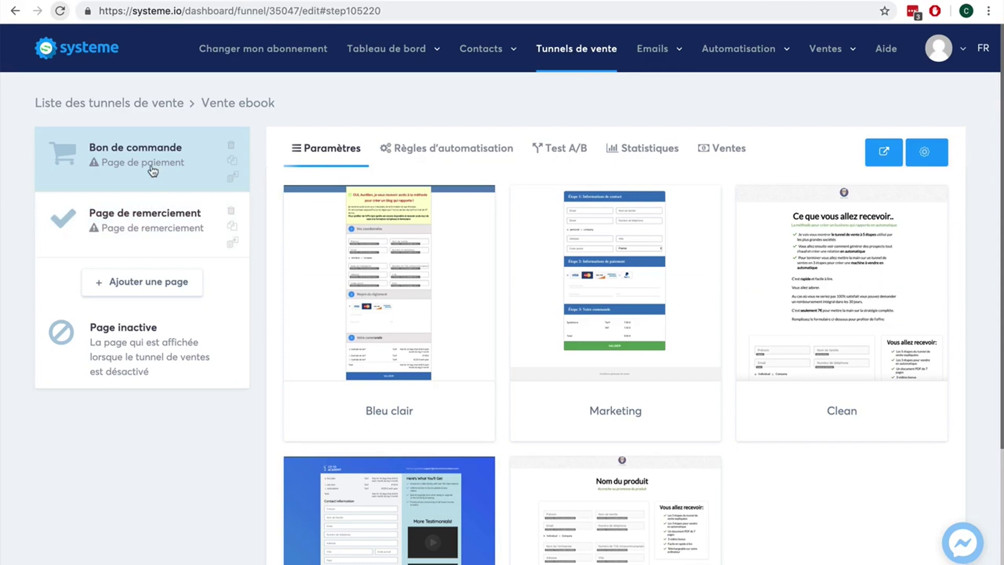
Step: Apply the Clean template to the Bon de commande page, review it in the editor, then exit
{"action": "mouse_move", "coordinate": [797, 272]}
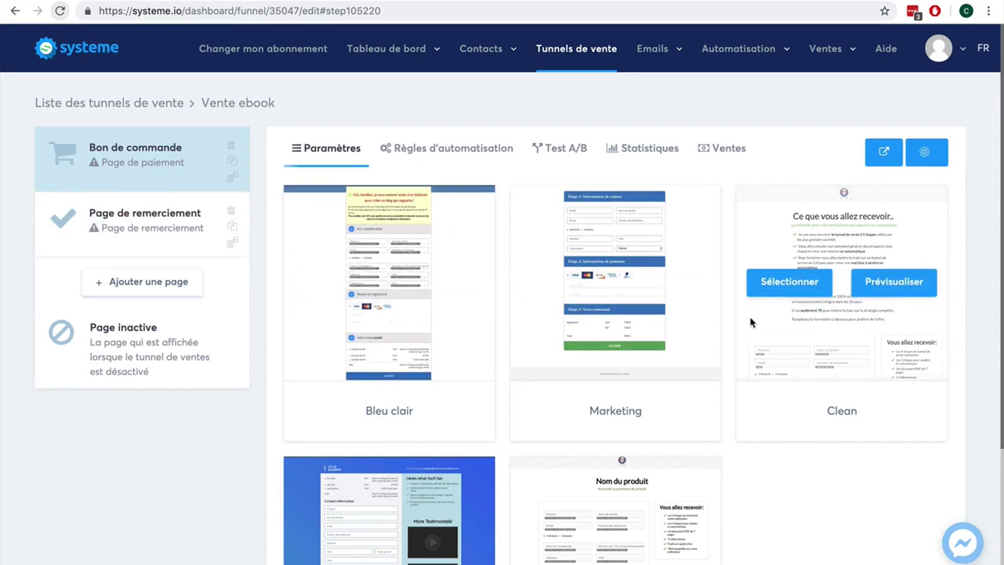
{"action": "left_click", "coordinate": [761, 286]}
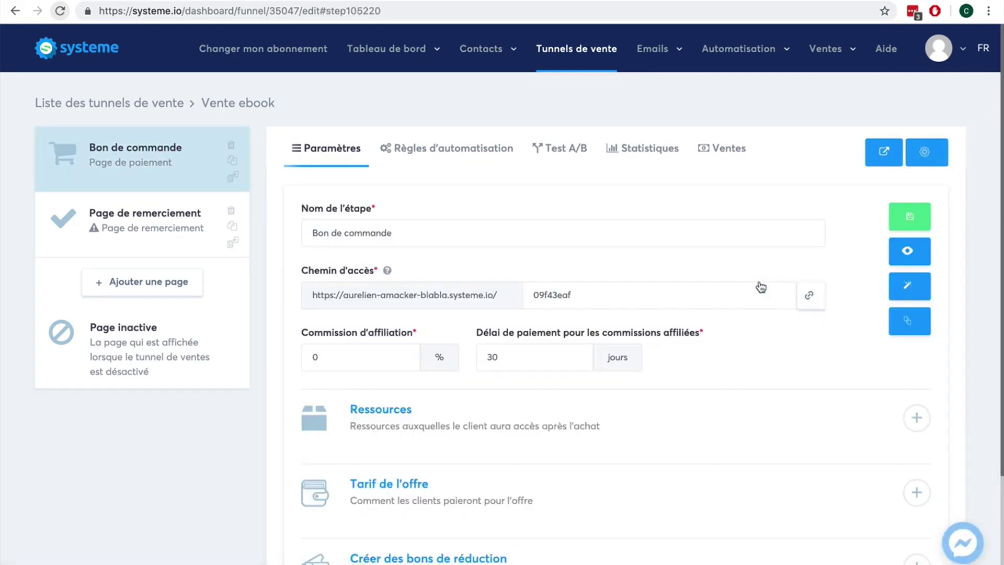
{"action": "left_click", "coordinate": [911, 286]}
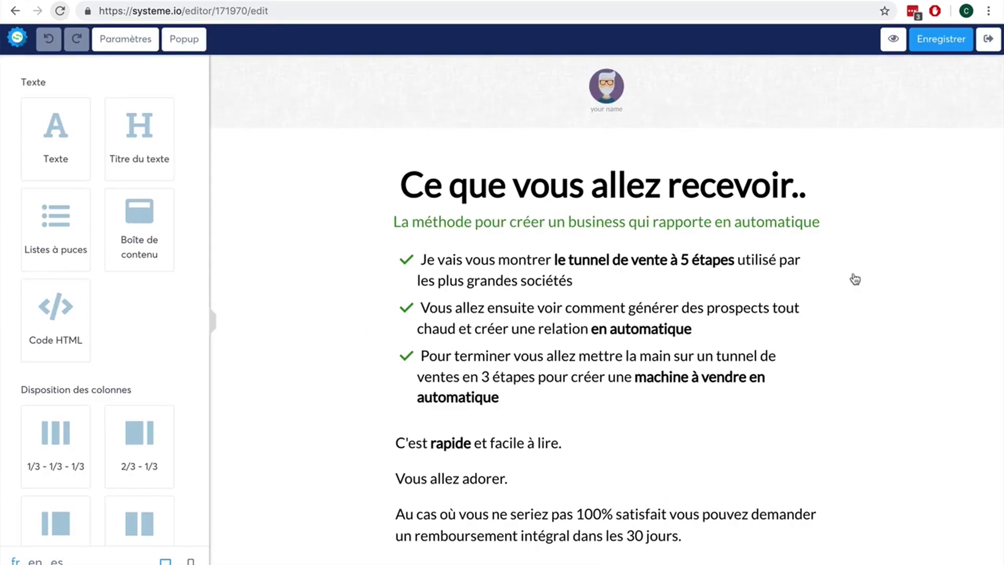
{"action": "scroll", "coordinate": [756, 282], "scroll_direction": "down", "scroll_amount": 6}
{"action": "scroll", "coordinate": [757, 279], "scroll_direction": "down", "scroll_amount": 10}
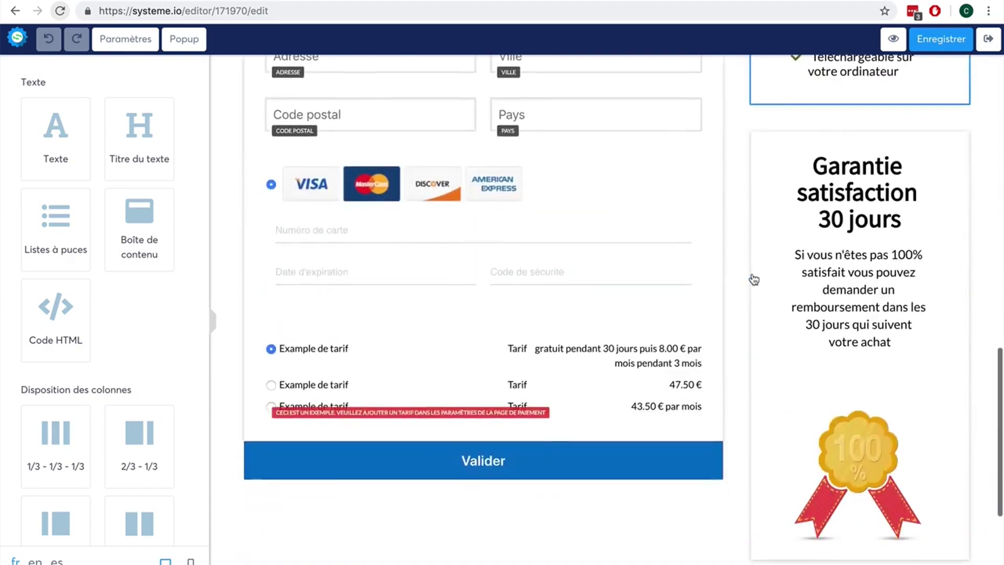
{"action": "scroll", "coordinate": [753, 279], "scroll_direction": "up", "scroll_amount": 11}
{"action": "scroll", "coordinate": [781, 234], "scroll_direction": "up", "scroll_amount": 1}
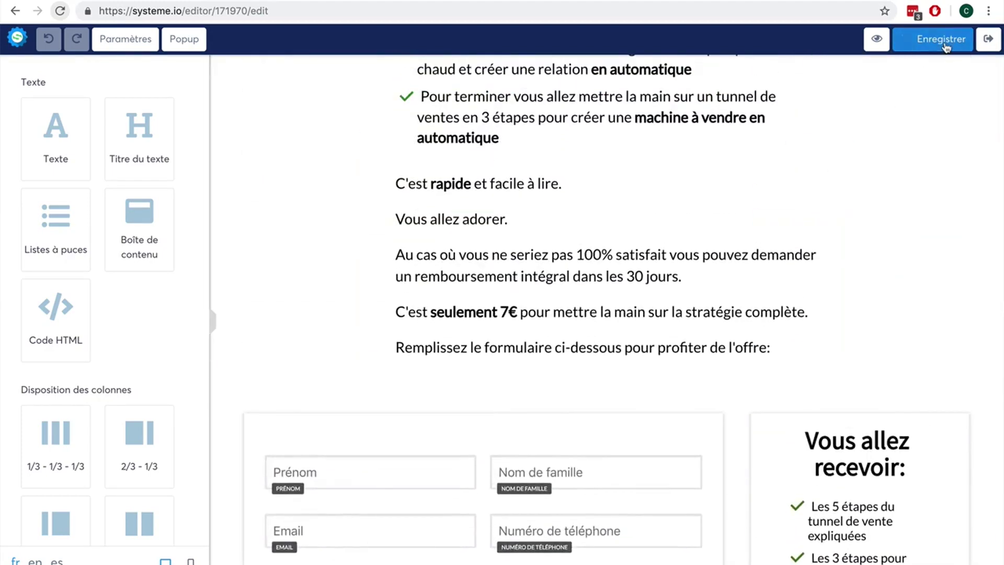
{"action": "left_click", "coordinate": [989, 41]}
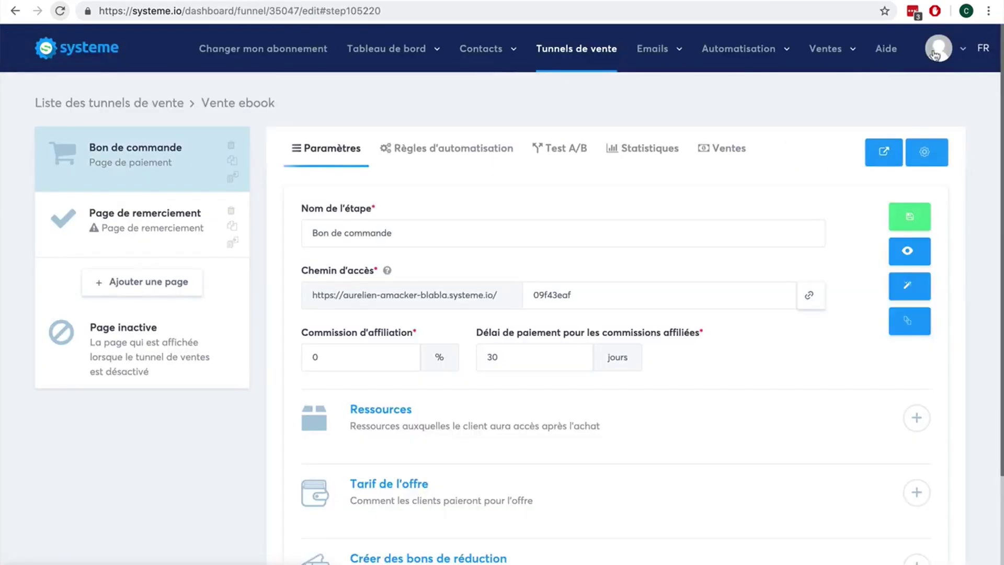
Step: Give the thank-you page a template and add a new 'Page de vente' step of type Page de vente
{"action": "left_click", "coordinate": [124, 215]}
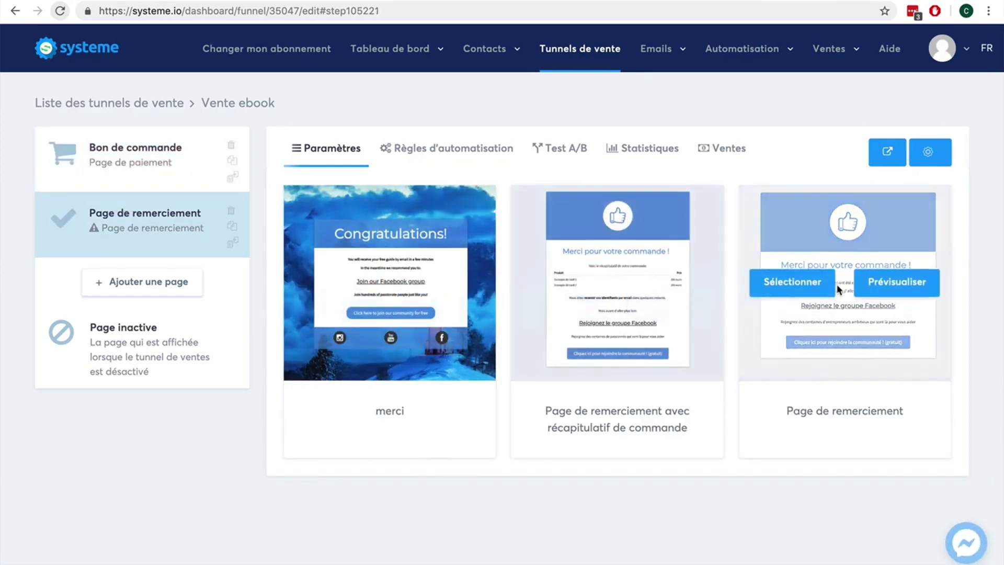
{"action": "left_click", "coordinate": [811, 288]}
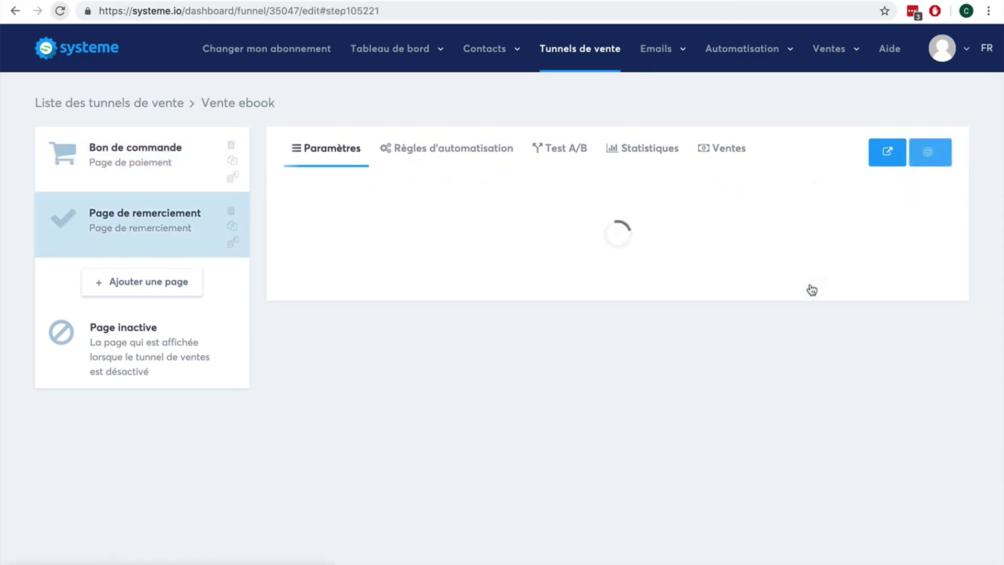
{"action": "left_click", "coordinate": [139, 285]}
{"action": "type", "text": "Page de vente"}
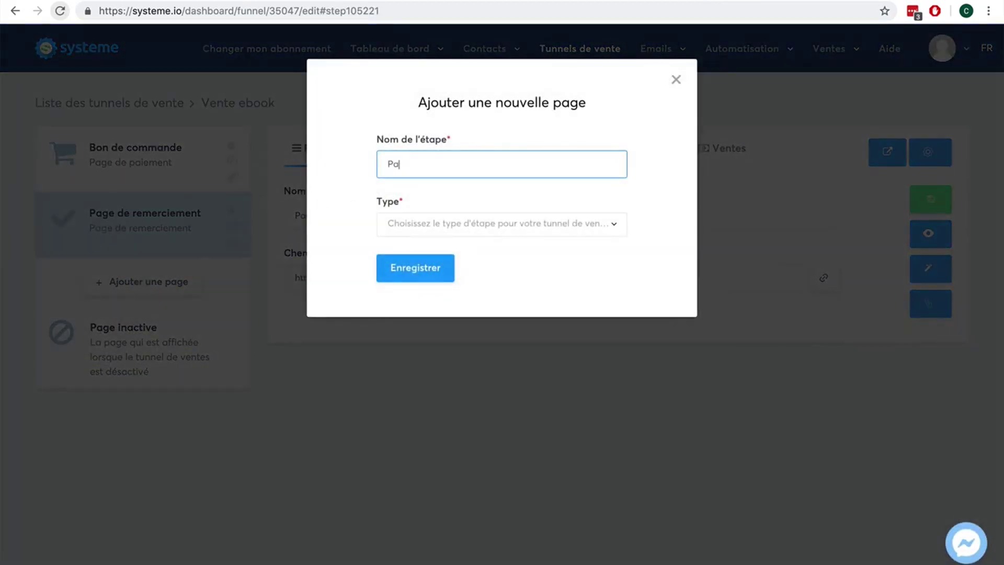
{"action": "left_click", "coordinate": [531, 224]}
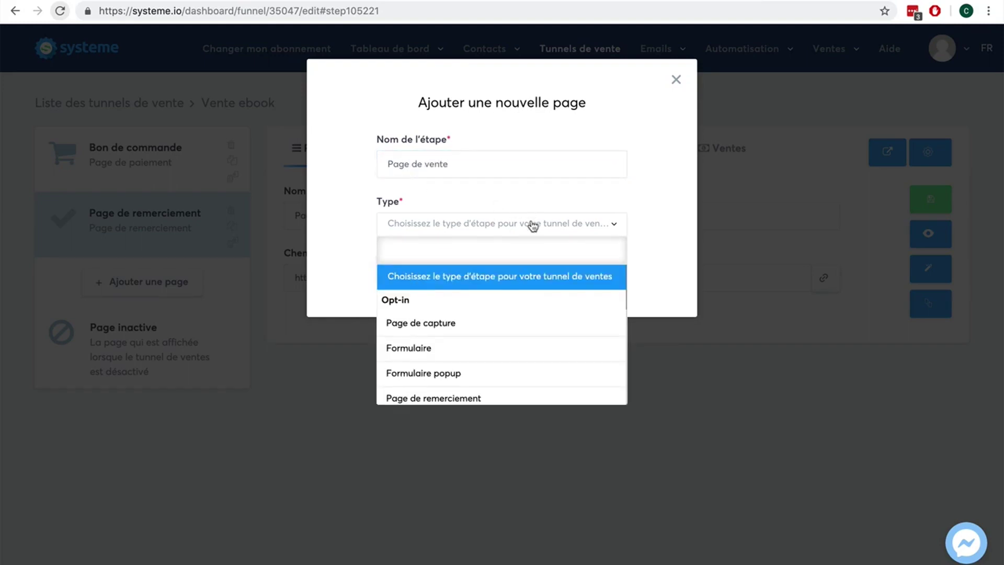
{"action": "scroll", "coordinate": [514, 330], "scroll_direction": "down", "scroll_amount": 2}
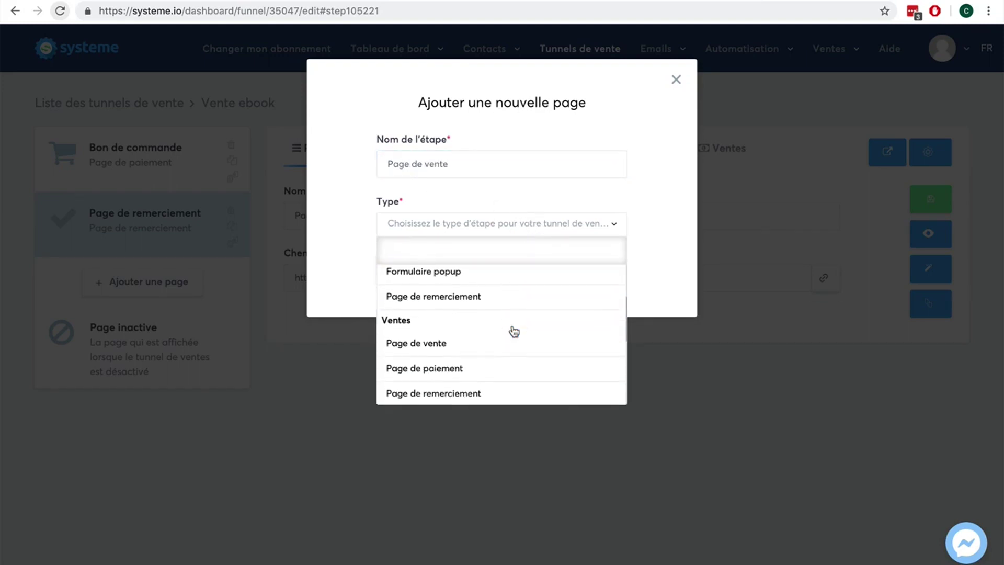
{"action": "scroll", "coordinate": [514, 331], "scroll_direction": "down", "scroll_amount": 1}
{"action": "left_click", "coordinate": [505, 303]}
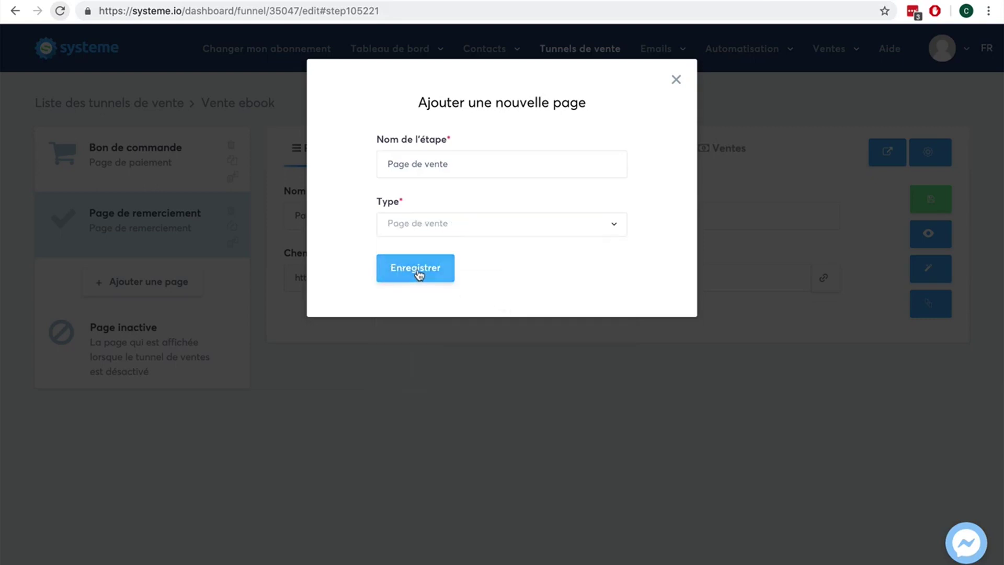
{"action": "left_click", "coordinate": [418, 274]}
Step: Move Page de vente to the funnel's first position and apply the Longue page de vente texte template
{"action": "left_click_drag", "start_coordinate": [111, 281], "coordinate": [108, 140]}
{"action": "mouse_move", "coordinate": [344, 225]}
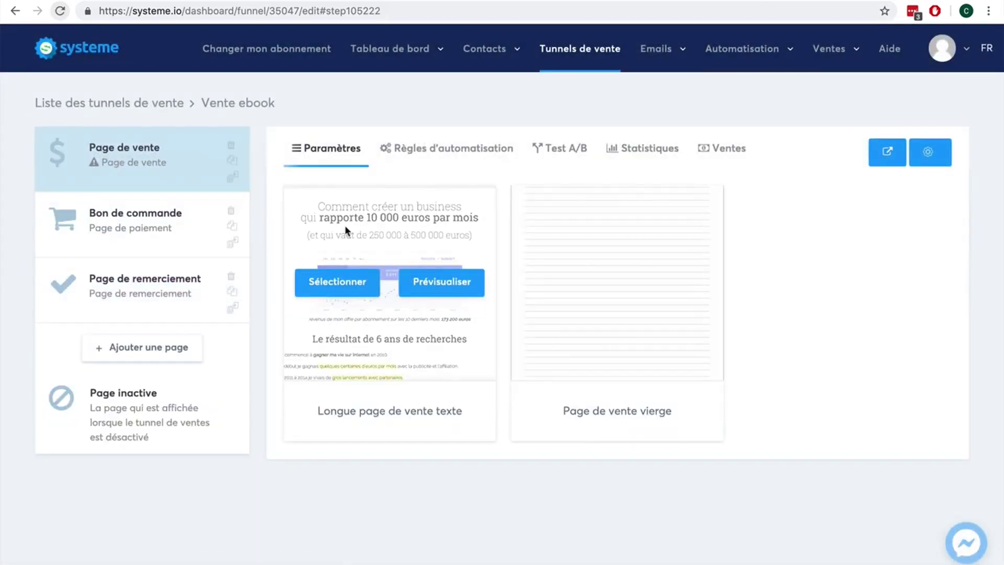
{"action": "left_click", "coordinate": [345, 285]}
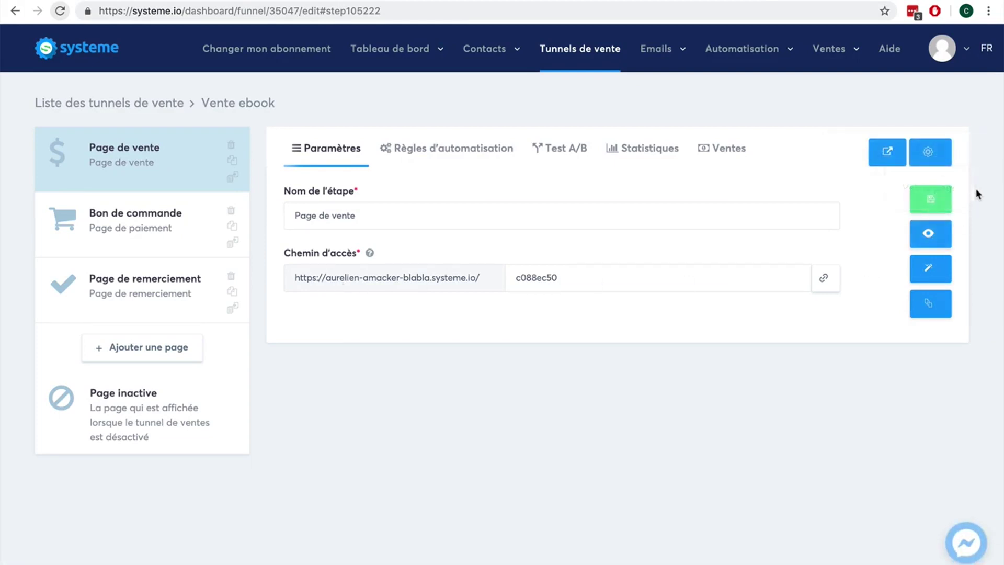
Step: Save the Page de vente step, scroll through its live preview, and return to the funnel
{"action": "left_click", "coordinate": [934, 203]}
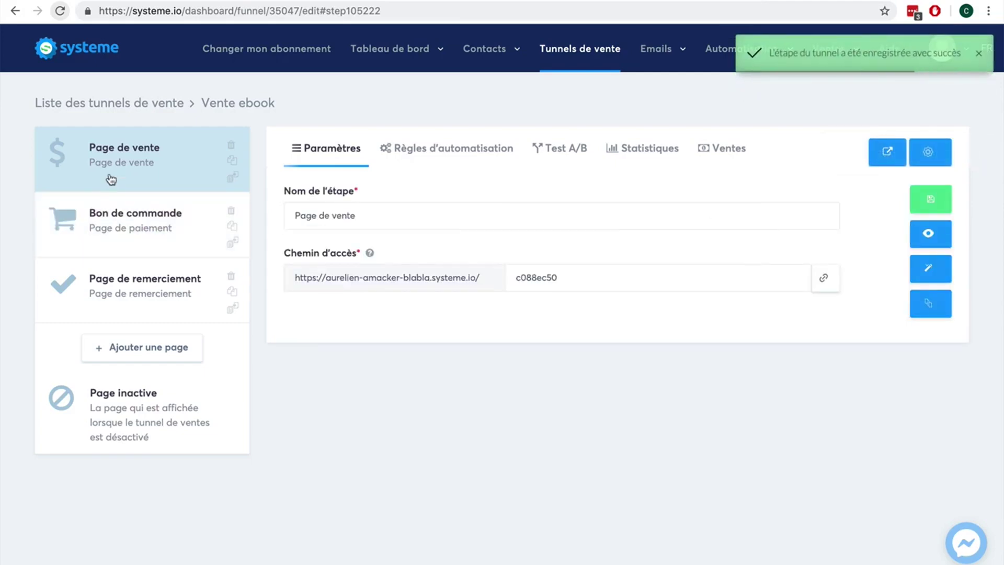
{"action": "left_click", "coordinate": [947, 230]}
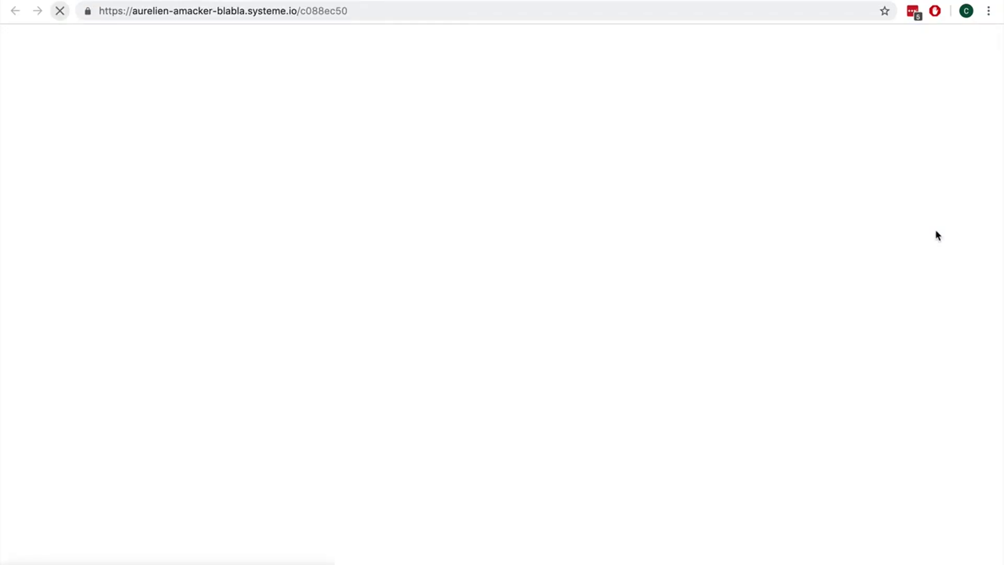
{"action": "scroll", "coordinate": [566, 294], "scroll_direction": "down", "scroll_amount": 7}
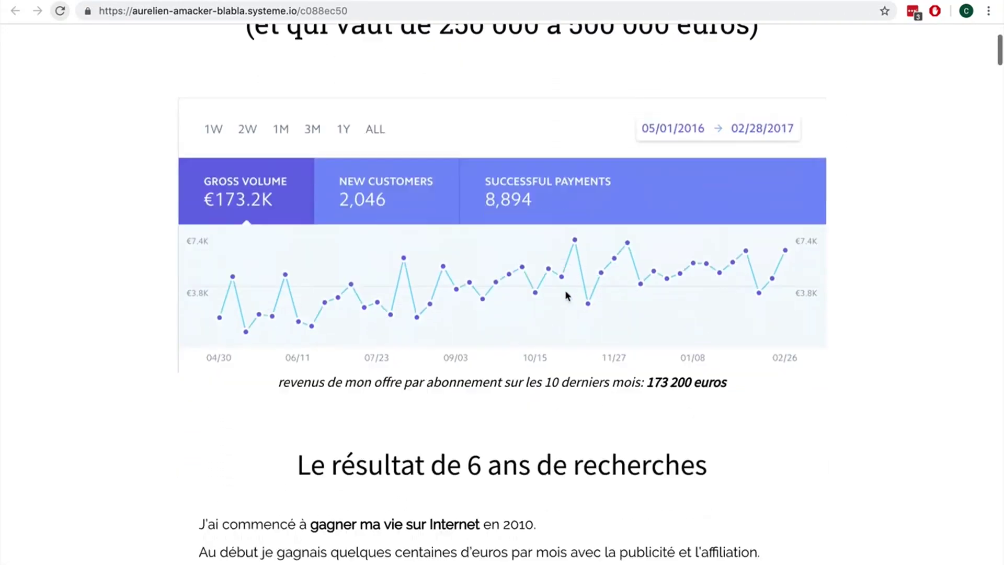
{"action": "scroll", "coordinate": [566, 295], "scroll_direction": "down", "scroll_amount": 15}
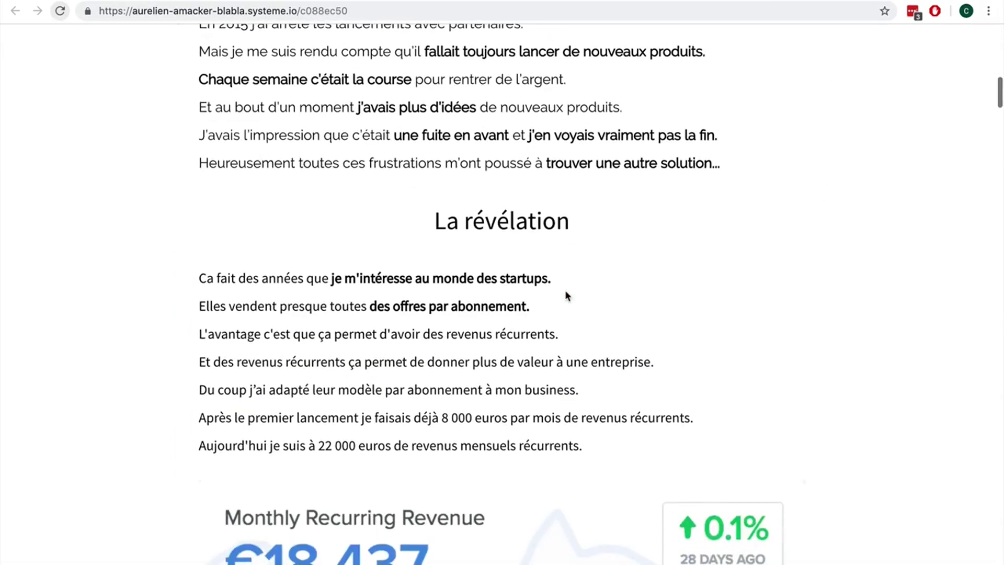
{"action": "scroll", "coordinate": [566, 294], "scroll_direction": "down", "scroll_amount": 20}
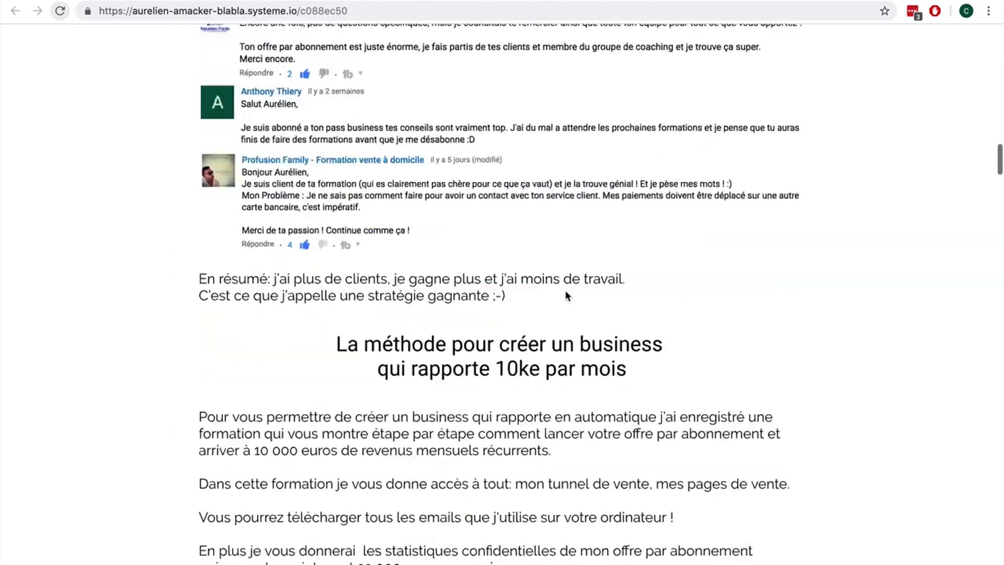
{"action": "scroll", "coordinate": [566, 294], "scroll_direction": "down", "scroll_amount": 9}
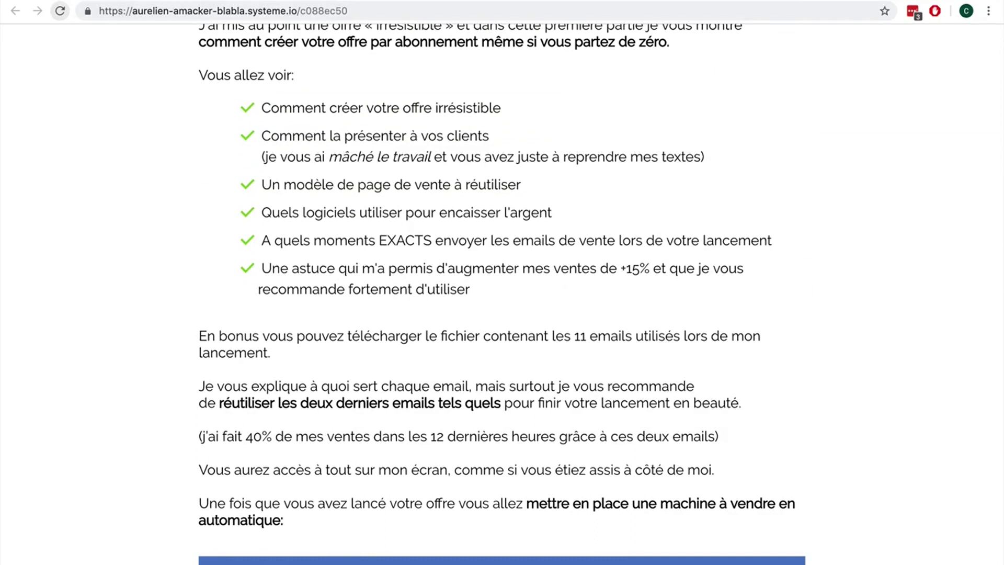
{"action": "key", "text": "ctrl+Tab"}
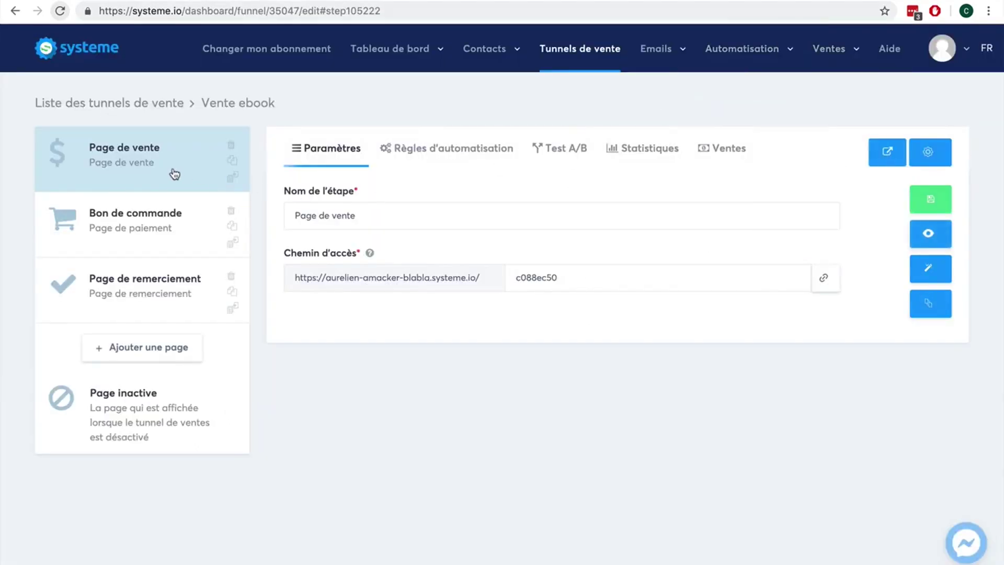
{"action": "left_click", "coordinate": [156, 222]}
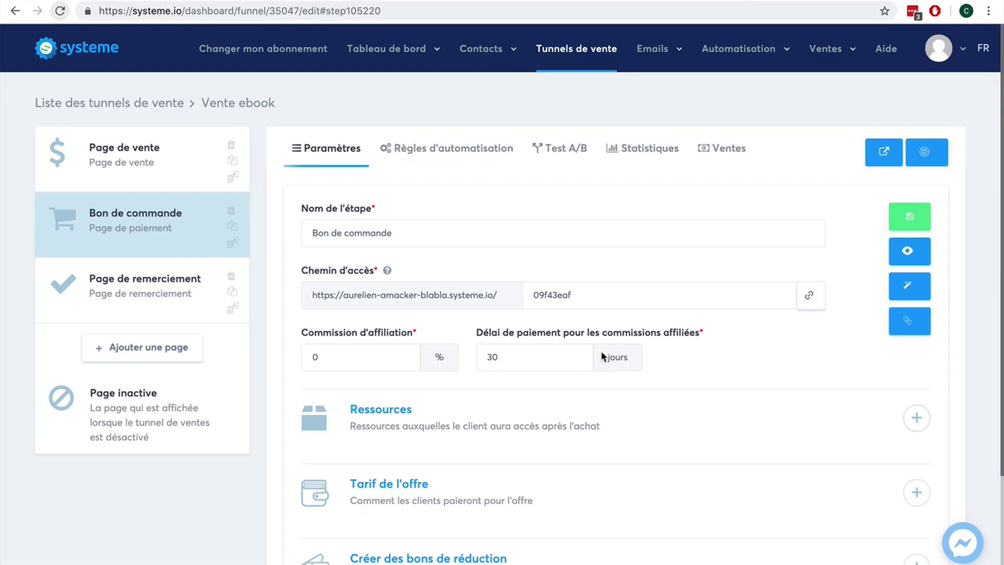
{"action": "scroll", "coordinate": [951, 382], "scroll_direction": "down", "scroll_amount": 2}
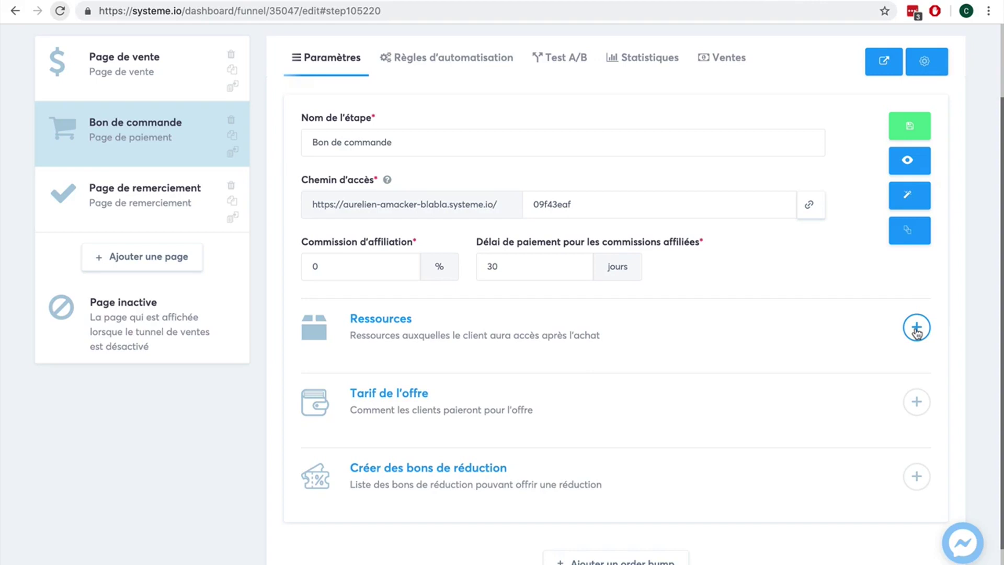
{"action": "scroll", "coordinate": [924, 304], "scroll_direction": "up", "scroll_amount": 2}
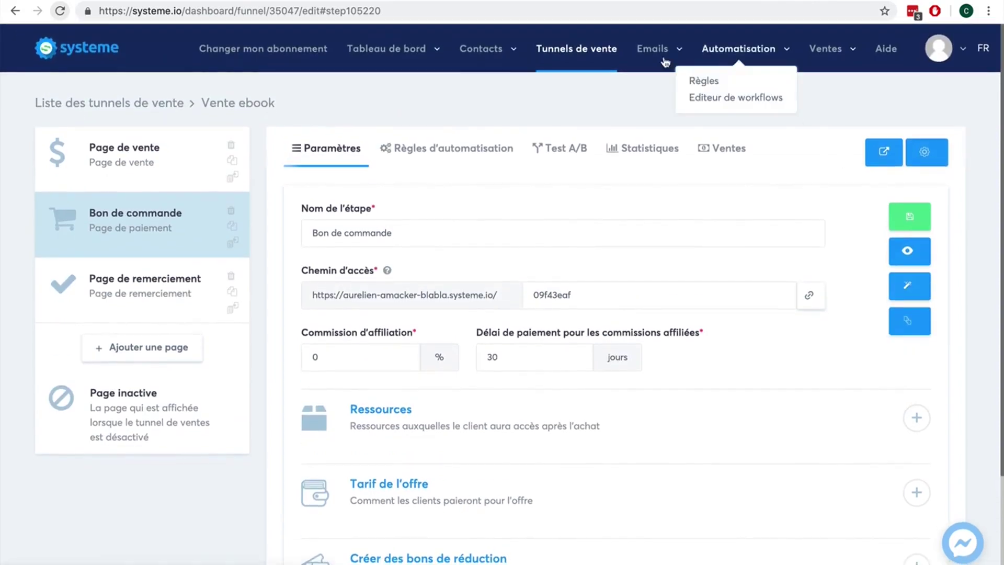
{"action": "mouse_move", "coordinate": [828, 56]}
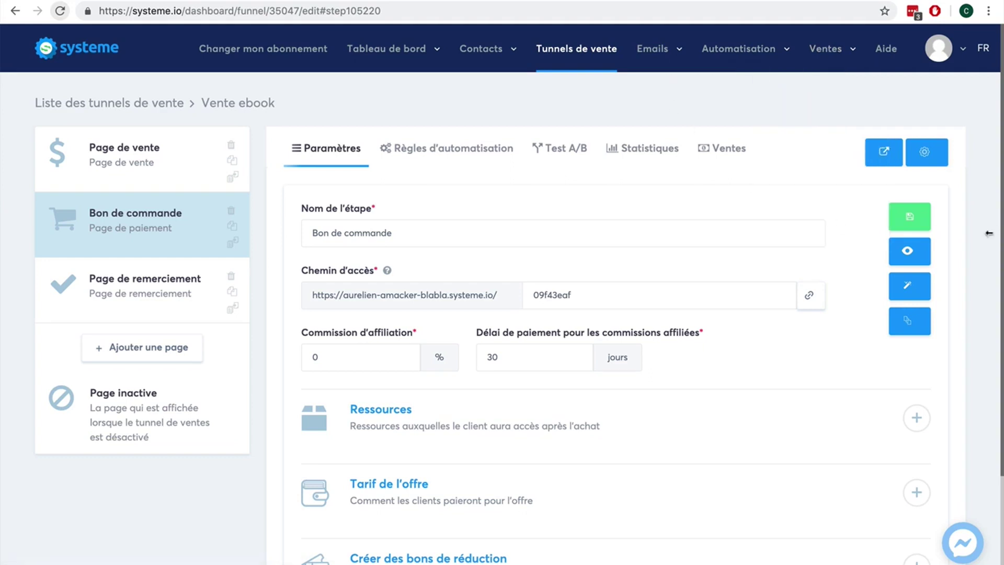
{"action": "scroll", "coordinate": [980, 256], "scroll_direction": "down", "scroll_amount": 2}
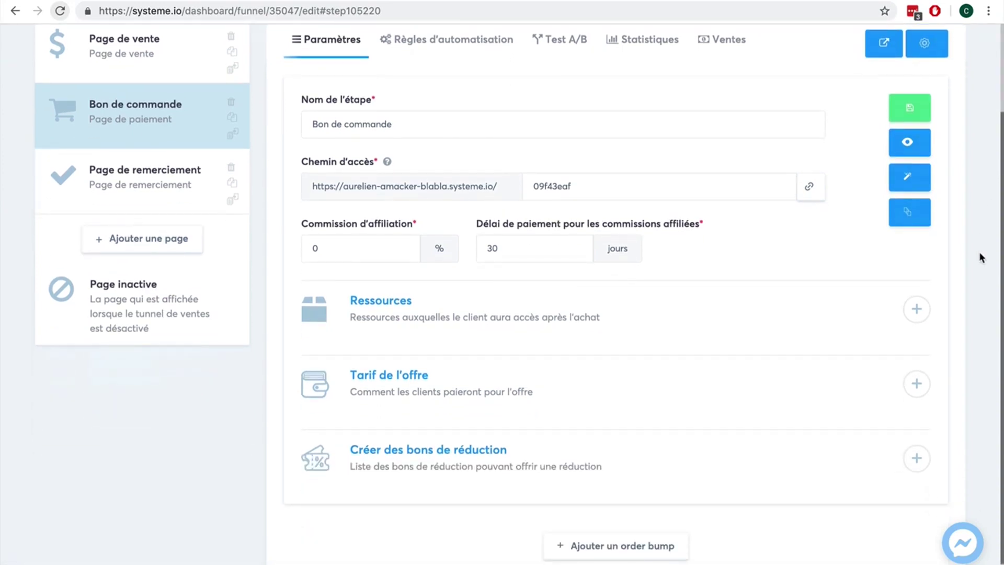
Step: Add a post-purchase resource that grants the Client-ebook tag
{"action": "left_click", "coordinate": [918, 311]}
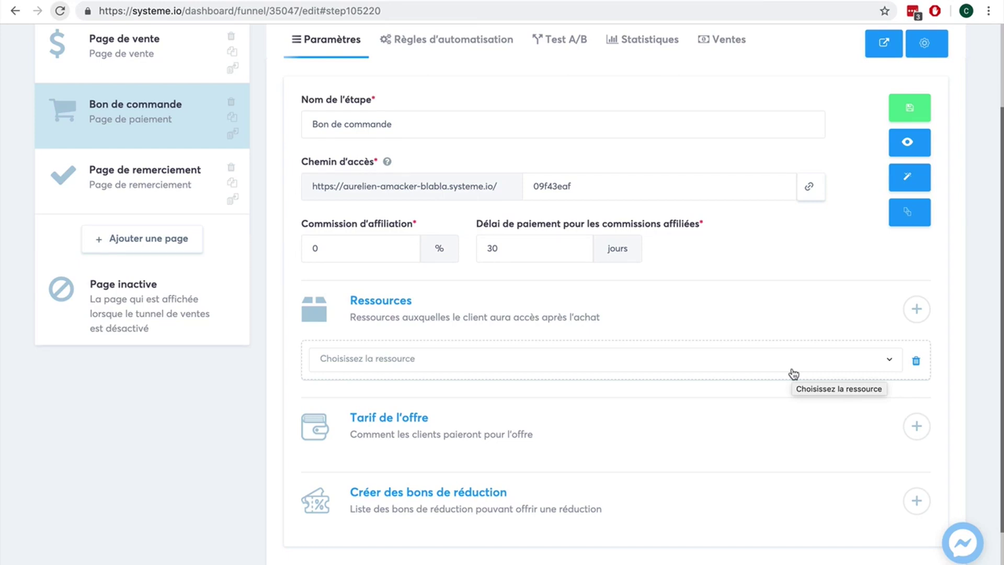
{"action": "left_click", "coordinate": [793, 374]}
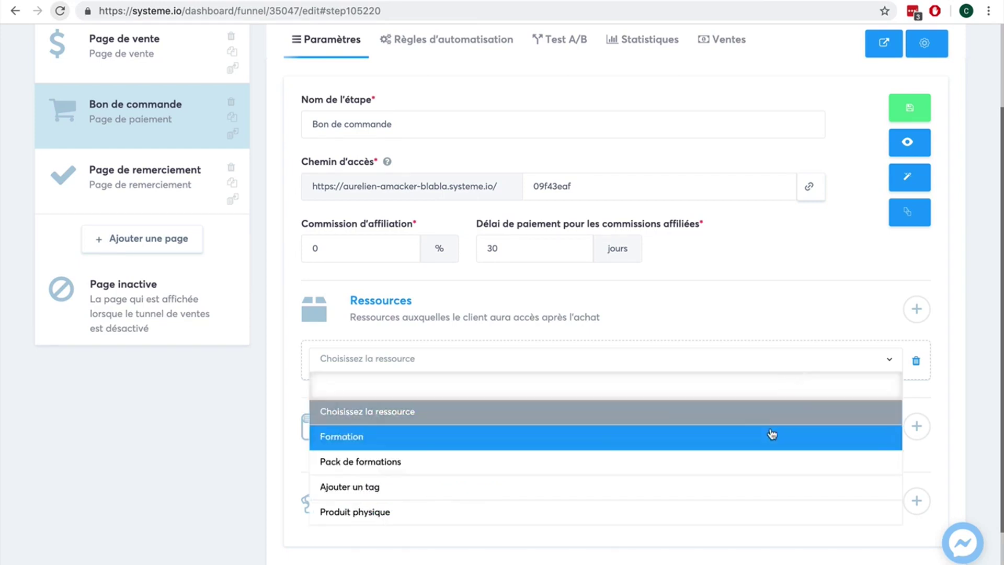
{"action": "left_click", "coordinate": [729, 486]}
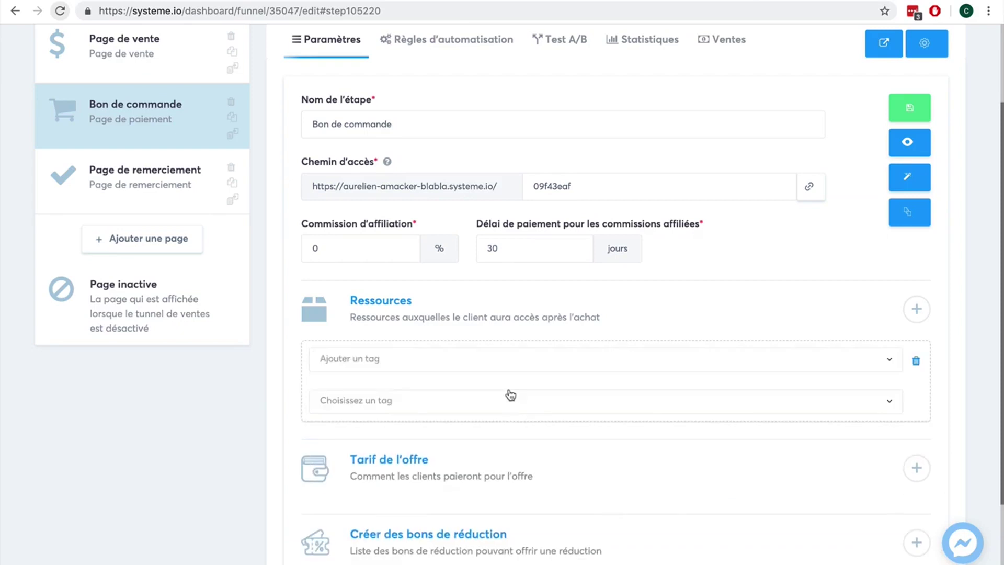
{"action": "left_click", "coordinate": [542, 410]}
{"action": "left_click", "coordinate": [537, 451]}
Step: Add a second resource row, leave its type unchosen, and save the order form step
{"action": "left_click", "coordinate": [918, 311]}
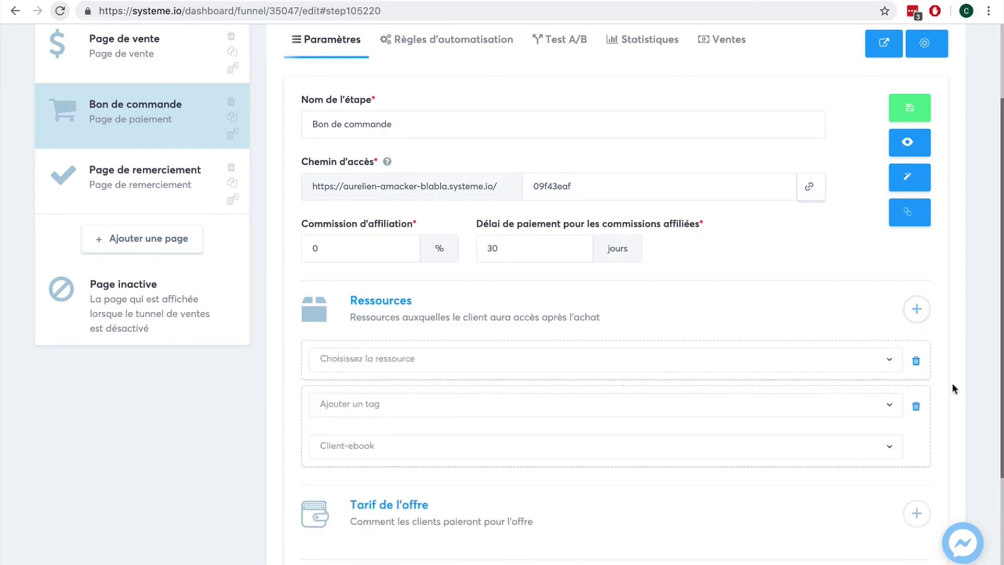
{"action": "scroll", "coordinate": [953, 388], "scroll_direction": "down", "scroll_amount": 1}
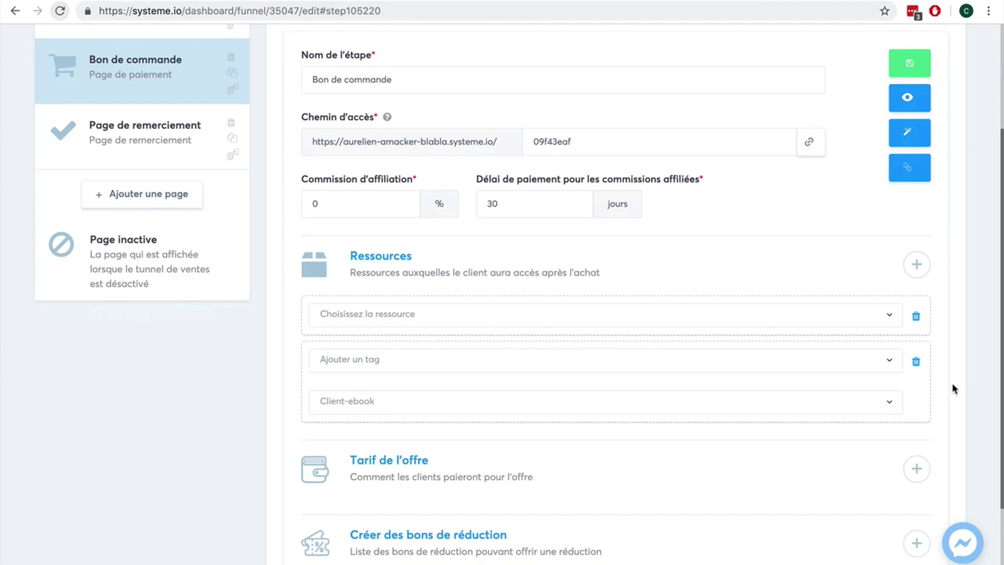
{"action": "left_click", "coordinate": [819, 323]}
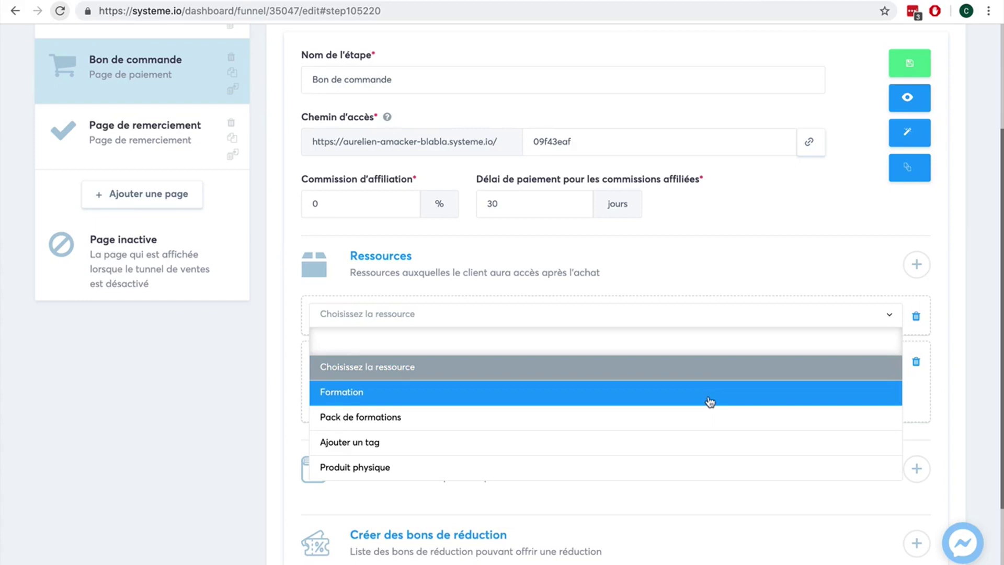
{"action": "scroll", "coordinate": [700, 445], "scroll_direction": "down", "scroll_amount": 1}
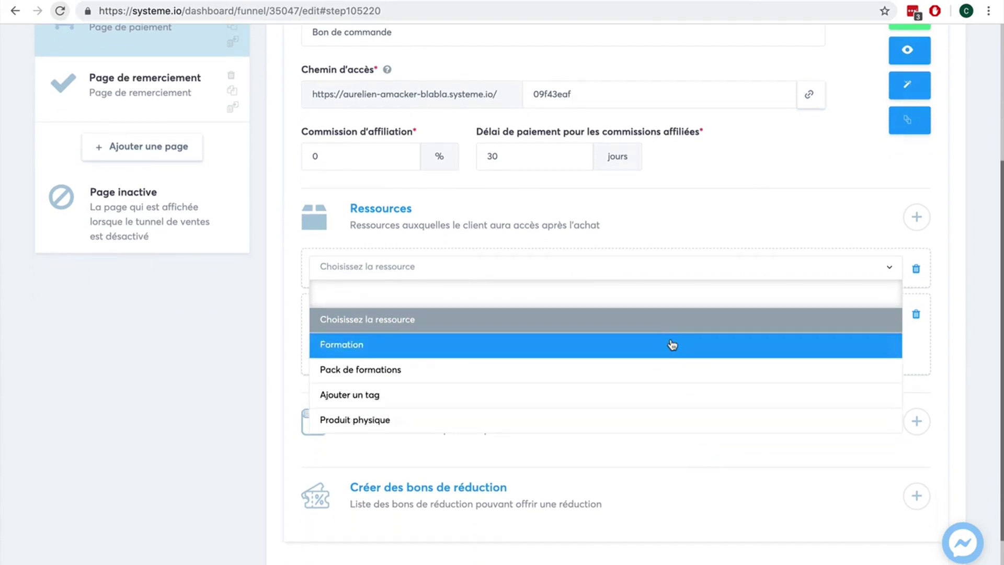
{"action": "left_click", "coordinate": [264, 337]}
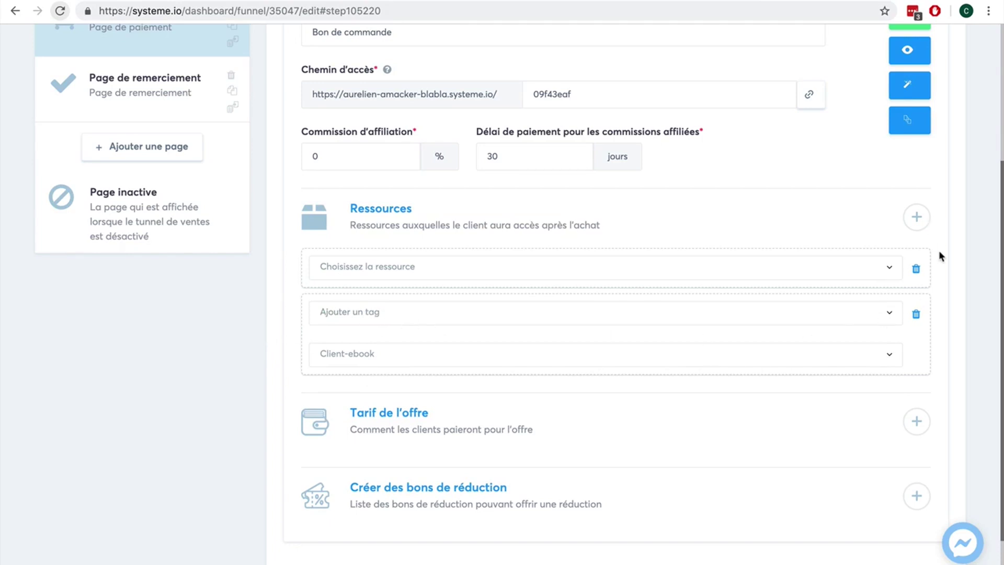
{"action": "scroll", "coordinate": [939, 256], "scroll_direction": "up", "scroll_amount": 2}
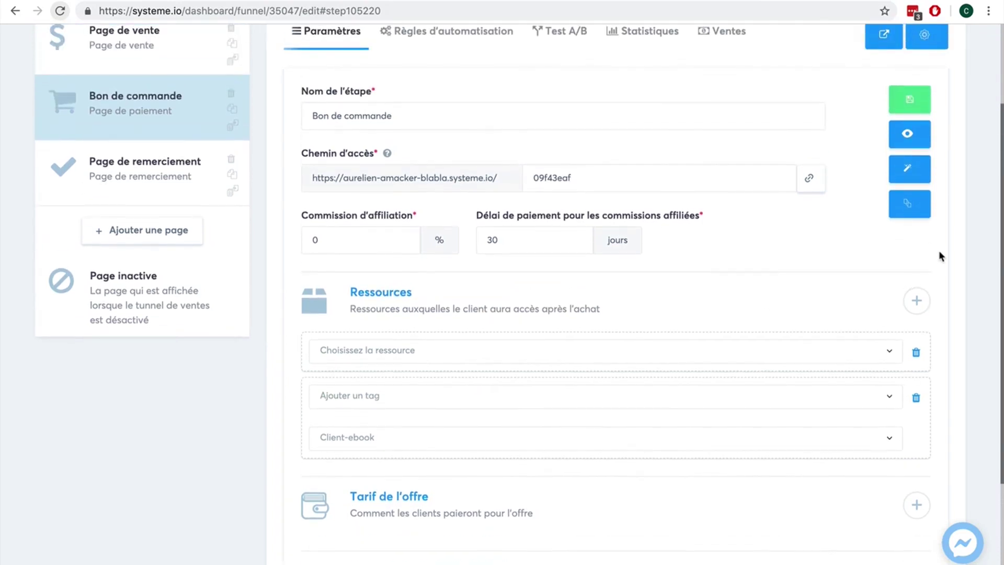
{"action": "scroll", "coordinate": [939, 251], "scroll_direction": "up", "scroll_amount": 1}
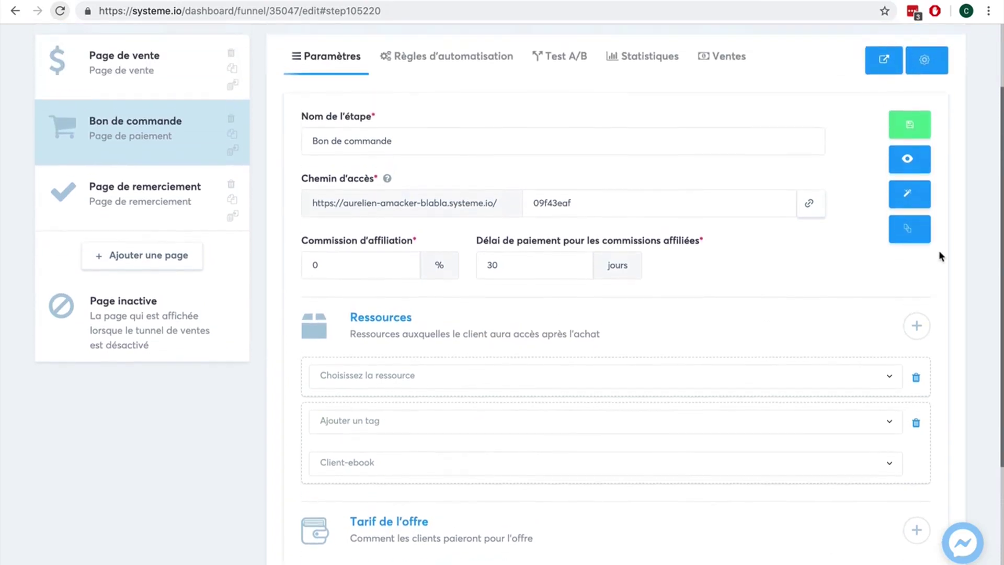
{"action": "left_click", "coordinate": [908, 127]}
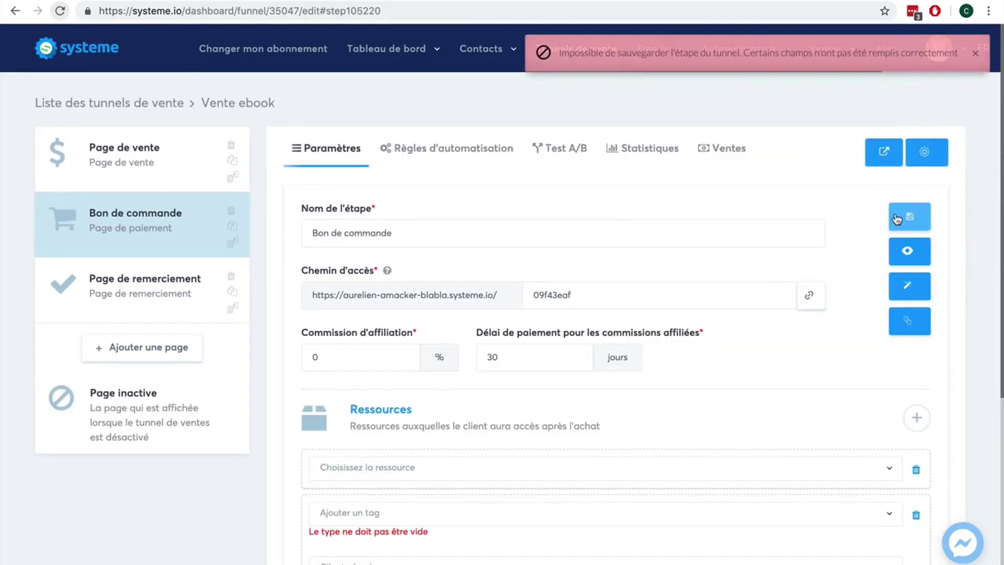
Step: Delete the empty resource row, save the step, and go to Règles d'automatisation
{"action": "left_click", "coordinate": [611, 520]}
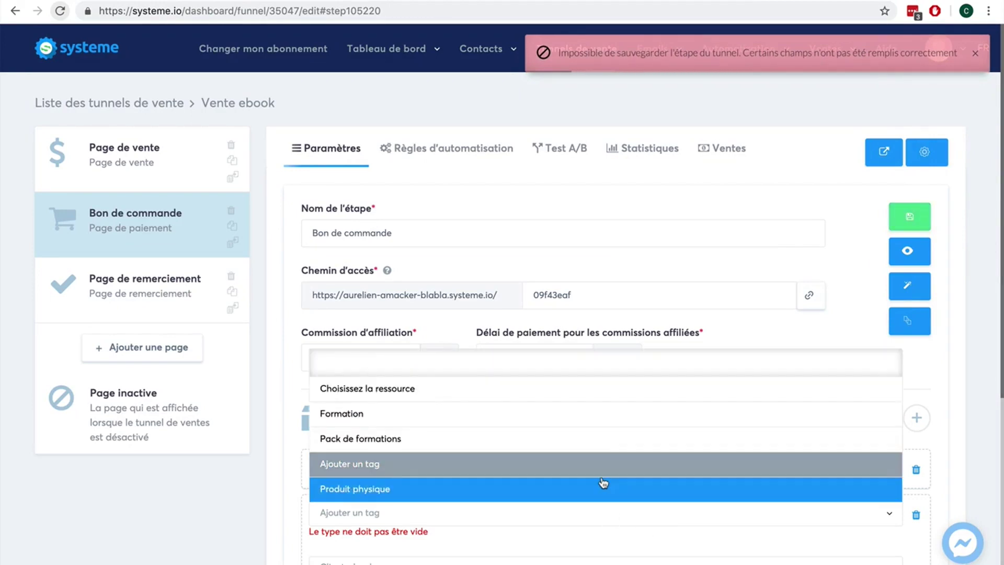
{"action": "left_click", "coordinate": [882, 534]}
{"action": "scroll", "coordinate": [478, 397], "scroll_direction": "down", "scroll_amount": 3}
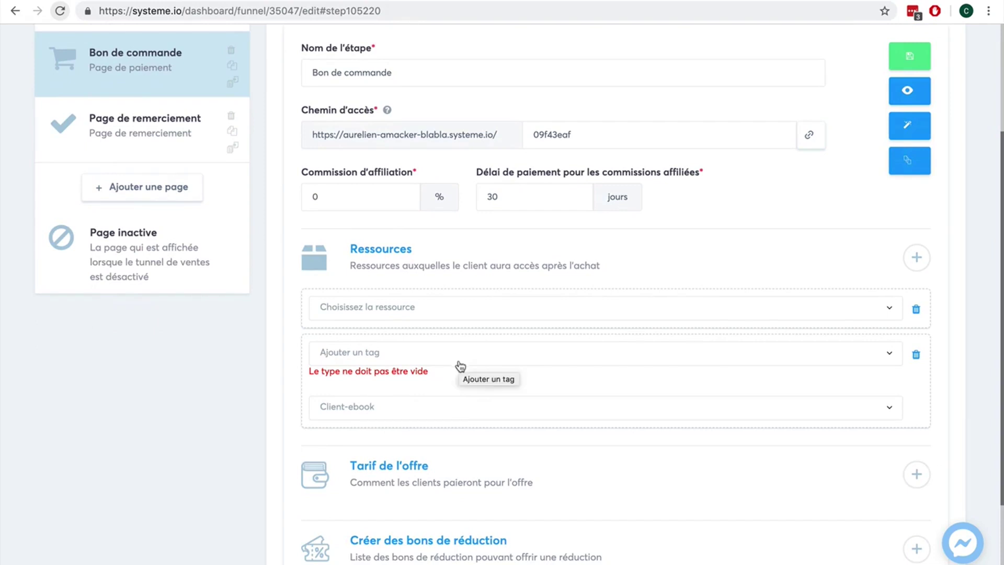
{"action": "left_click", "coordinate": [916, 310]}
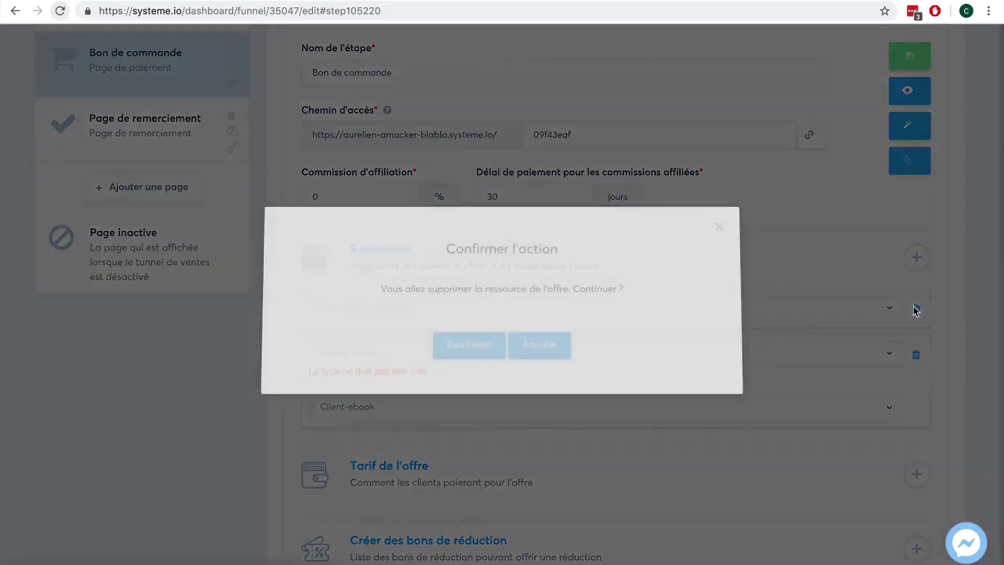
{"action": "left_click", "coordinate": [474, 347]}
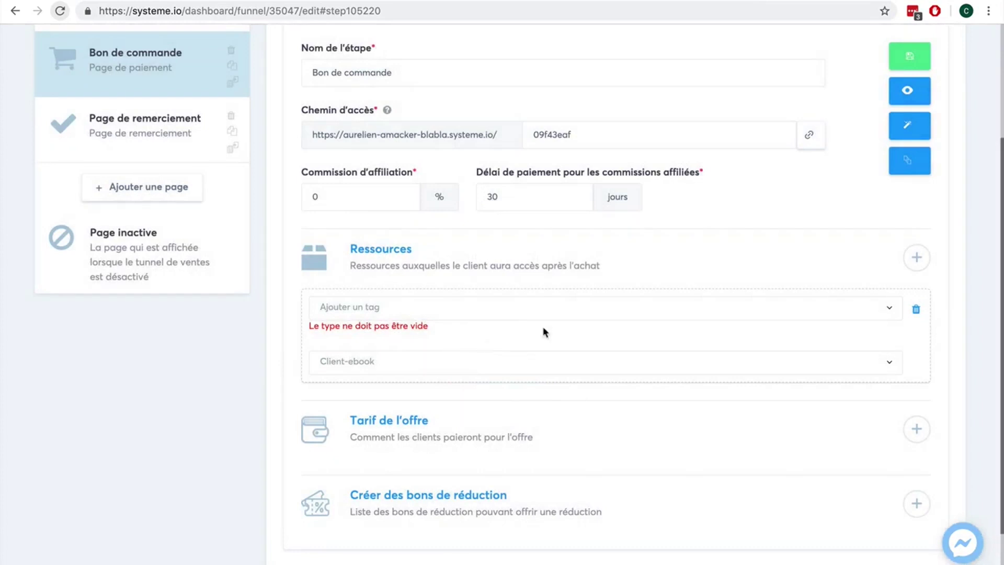
{"action": "scroll", "coordinate": [784, 209], "scroll_direction": "up", "scroll_amount": 1}
{"action": "left_click", "coordinate": [901, 88]}
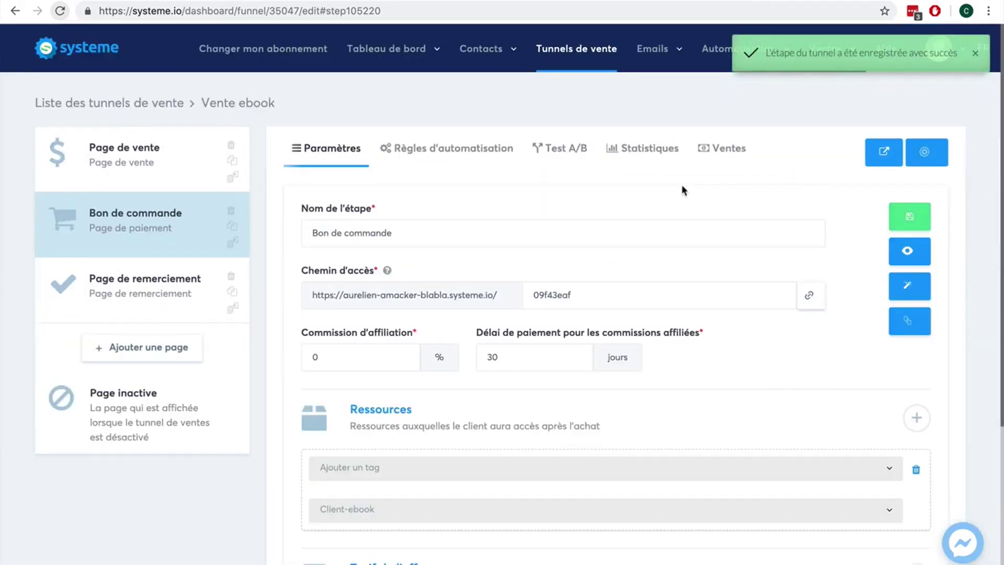
{"action": "left_click", "coordinate": [466, 157]}
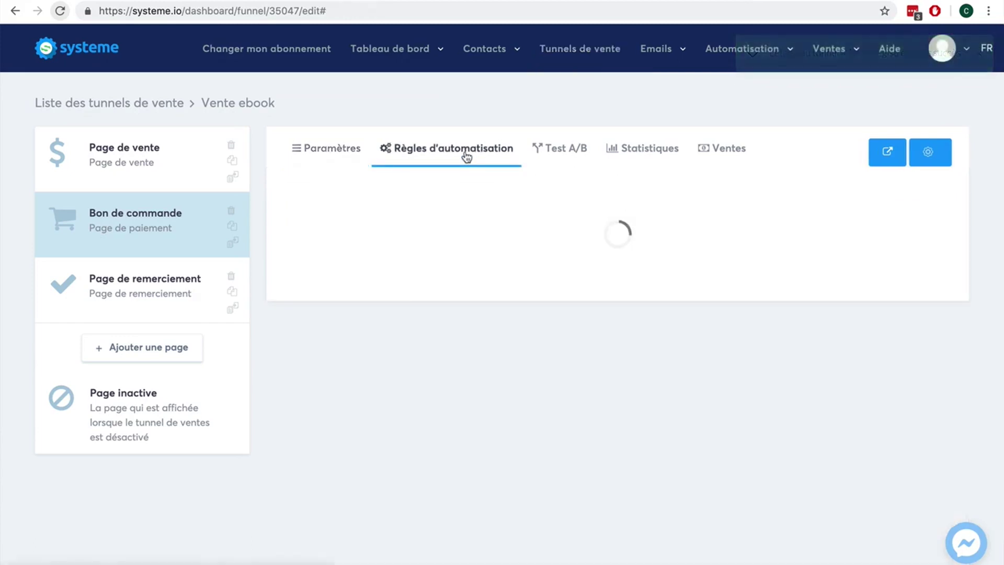
Step: Add an Envoyer un email action to the Nouvelle vente automation rule
{"action": "mouse_move", "coordinate": [742, 59]}
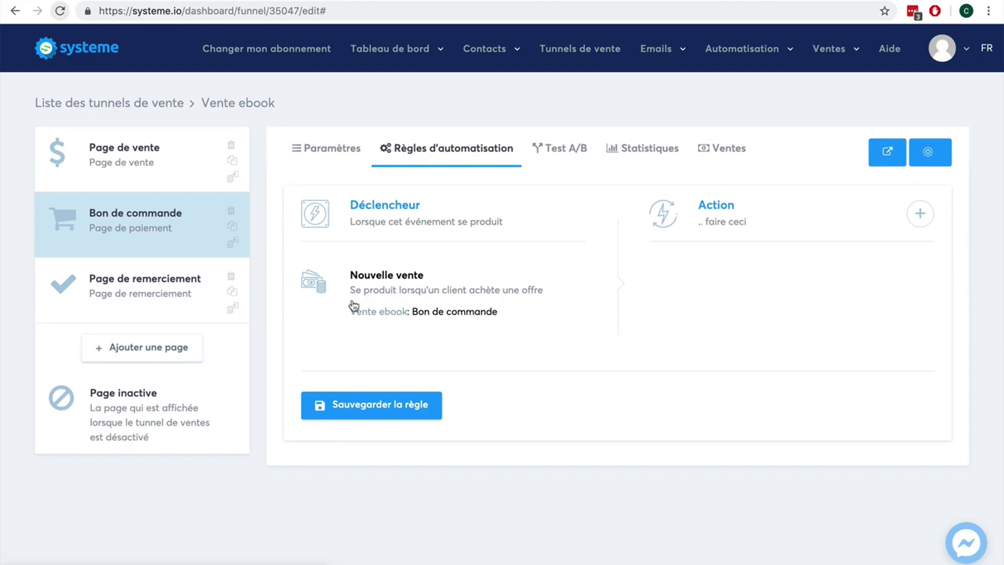
{"action": "left_click", "coordinate": [918, 215]}
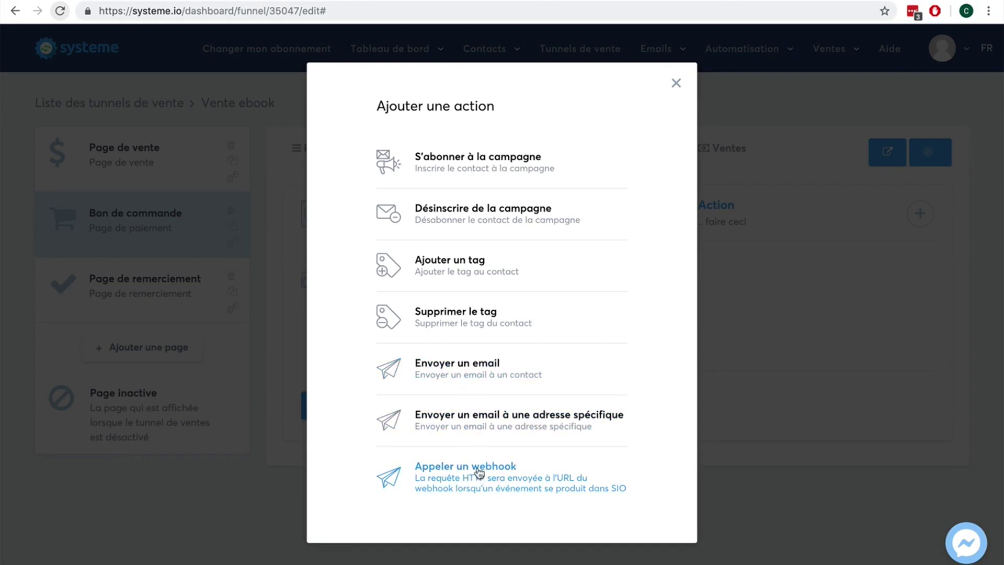
{"action": "left_click", "coordinate": [464, 384]}
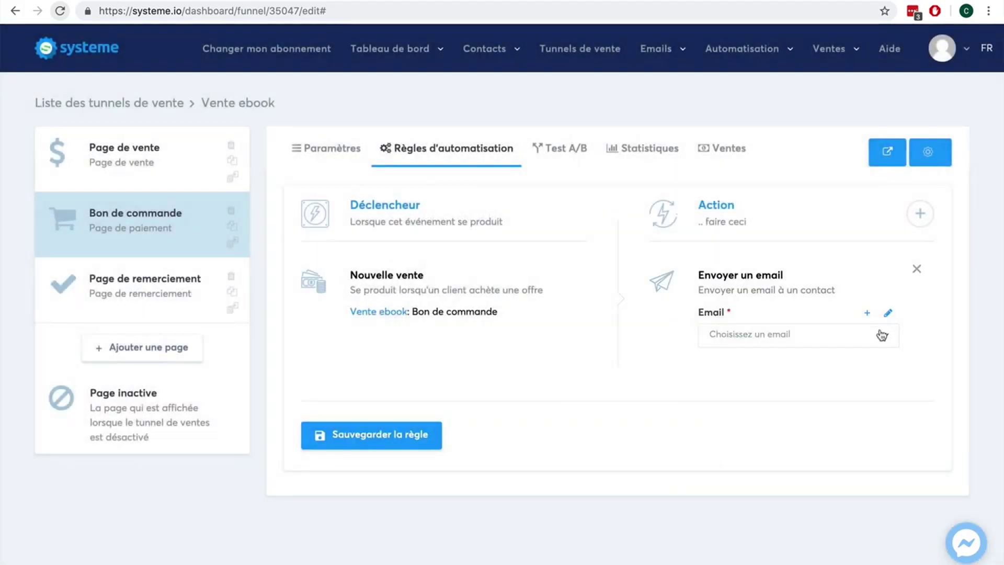
Step: Create a new email with the subject 'Votre ebook !'
{"action": "left_click", "coordinate": [867, 316]}
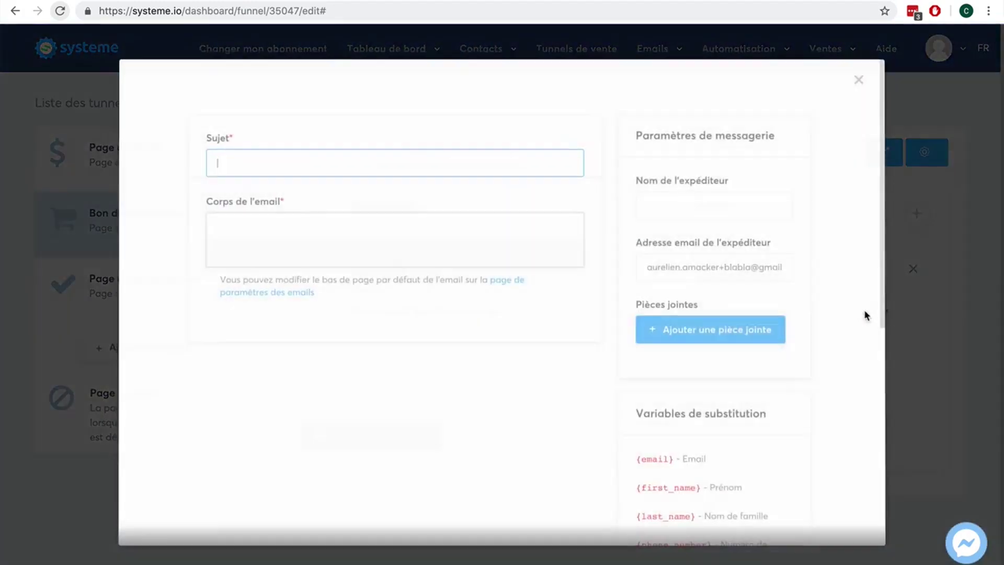
{"action": "left_click", "coordinate": [289, 165]}
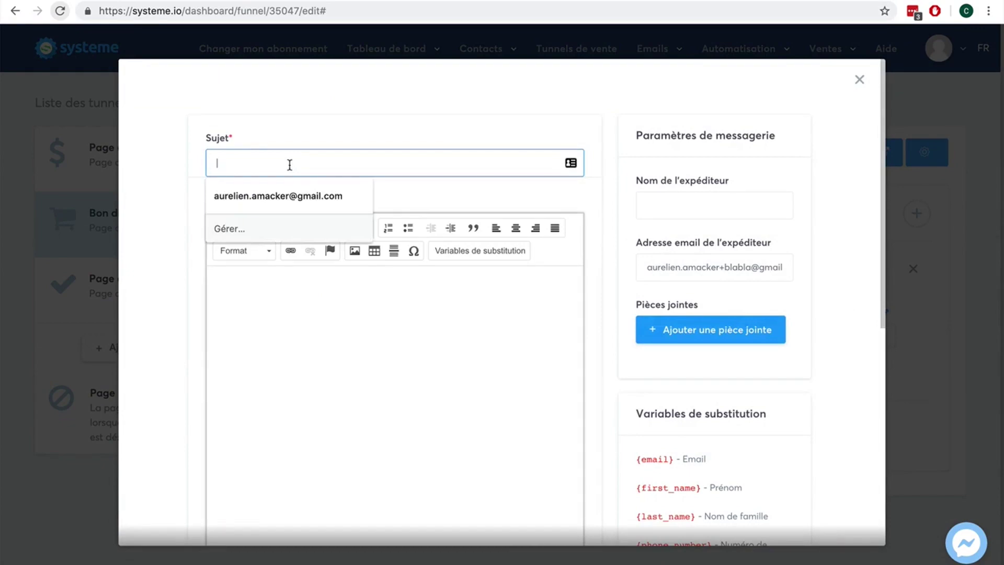
{"action": "type", "text": "Votre ebook !"}
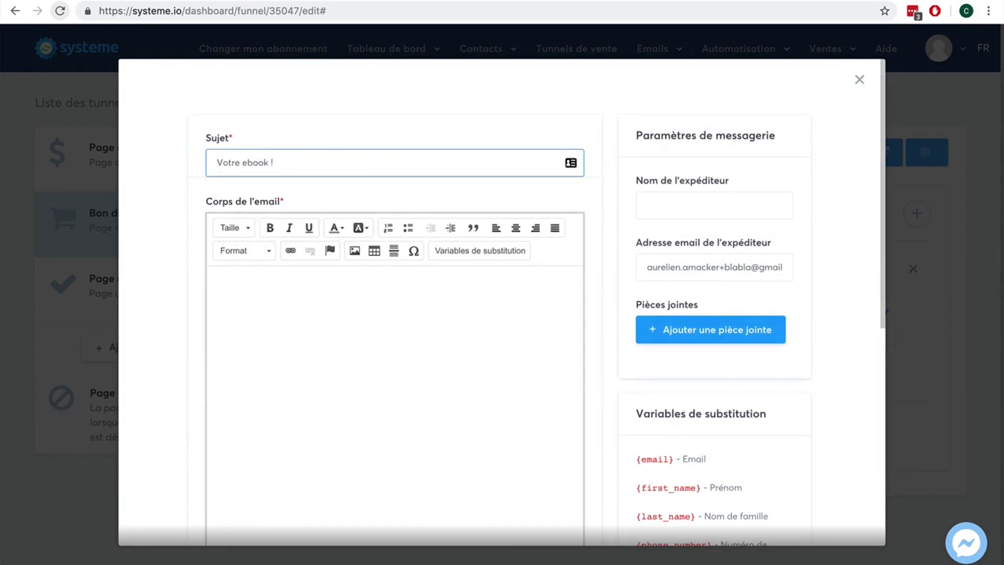
Step: Write the body 'Bonjour, merci pour votre achat.' / 'Voici notre ebook en pièce jointe', signed 'Cordialement, xxx'
{"action": "left_click", "coordinate": [212, 283]}
{"action": "type", "text": "B"}
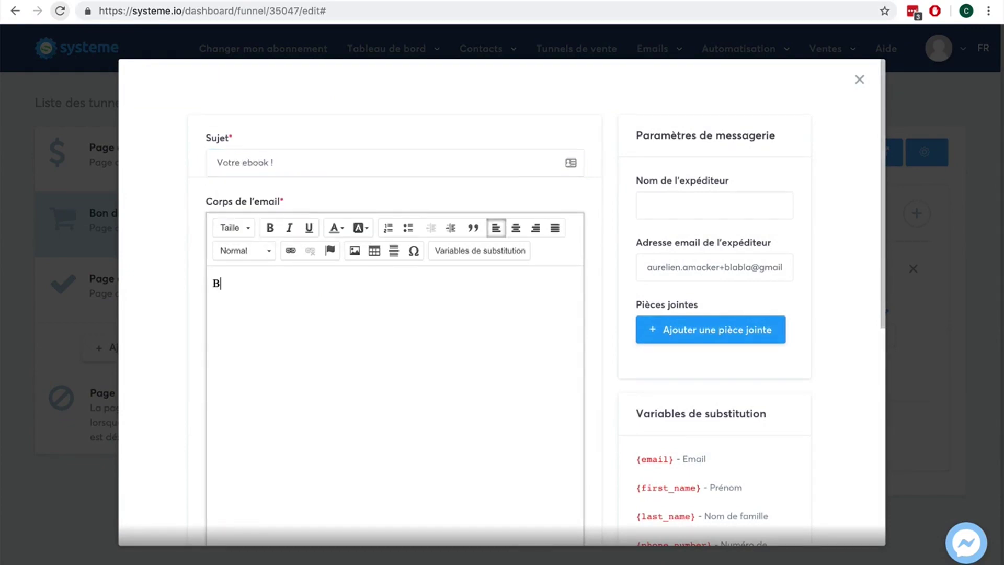
{"action": "type", "text": "onjour, merci pour votre achat."}
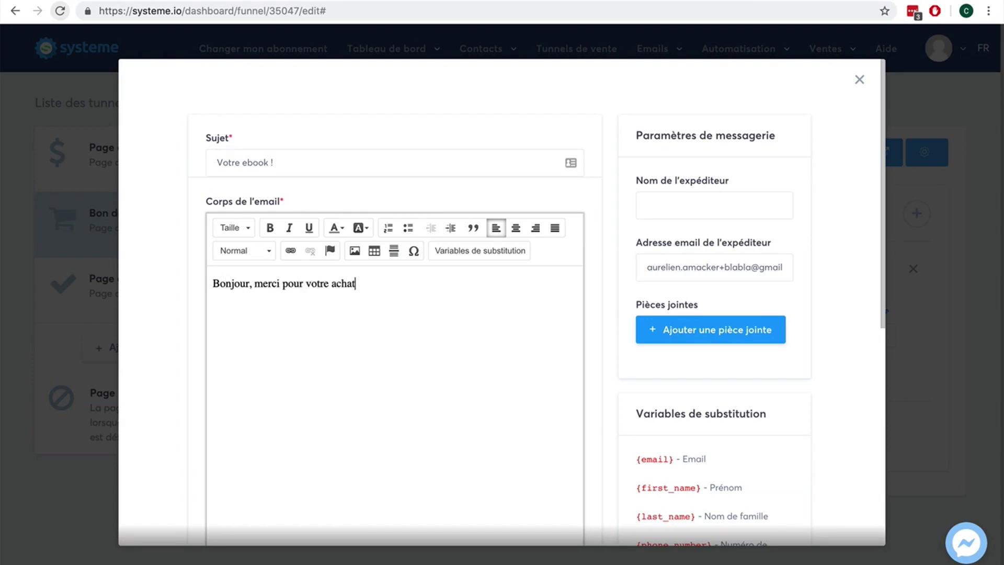
{"action": "key", "text": "Return"}
{"action": "key", "text": "Return"}
{"action": "type", "text": "Voici notre ebook"}
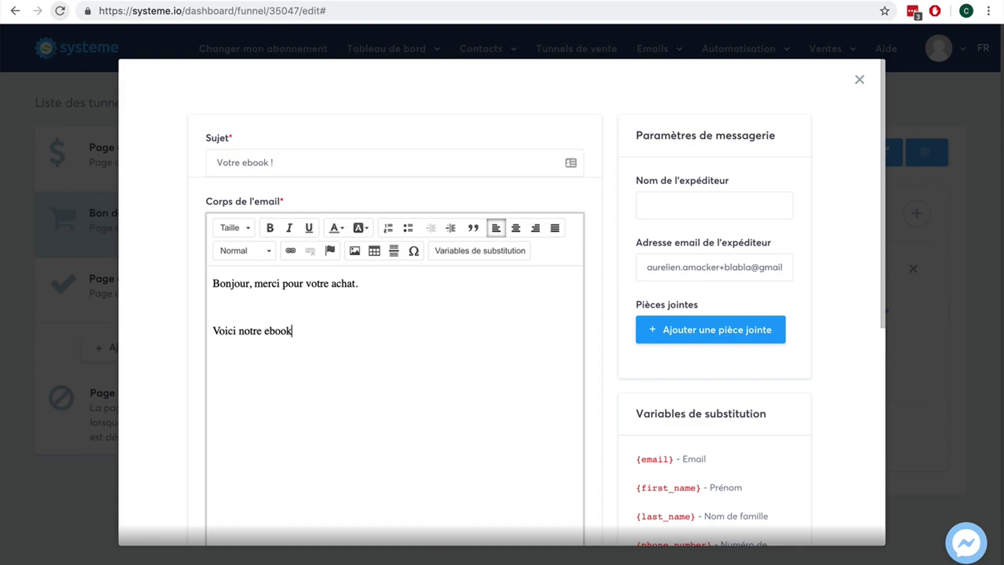
{"action": "type", "text": " en pièce jointe"}
{"action": "key", "text": "Return"}
{"action": "key", "text": "Return"}
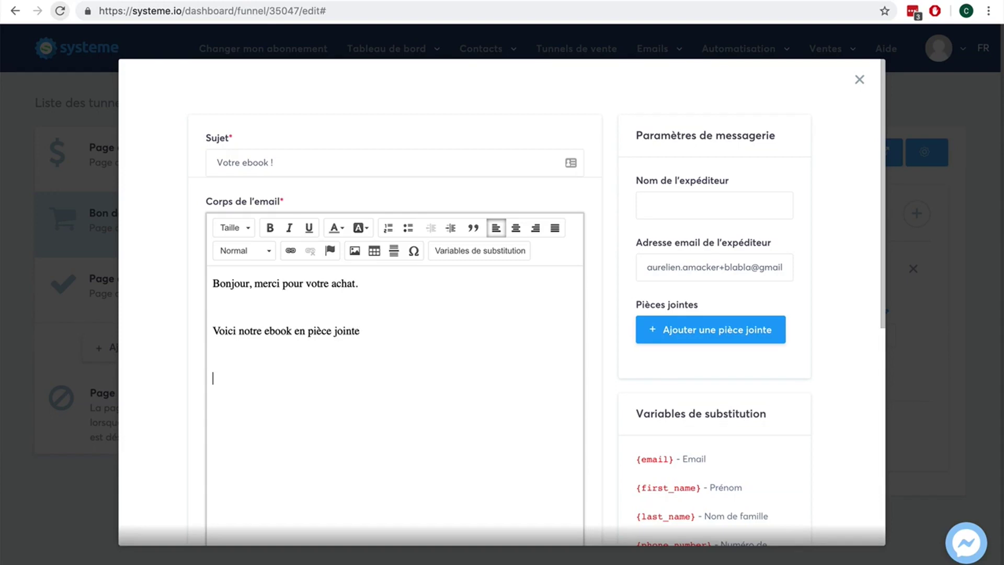
{"action": "type", "text": "Cordialement,"}
{"action": "key", "text": "Return"}
{"action": "type", "text": "xxx"}
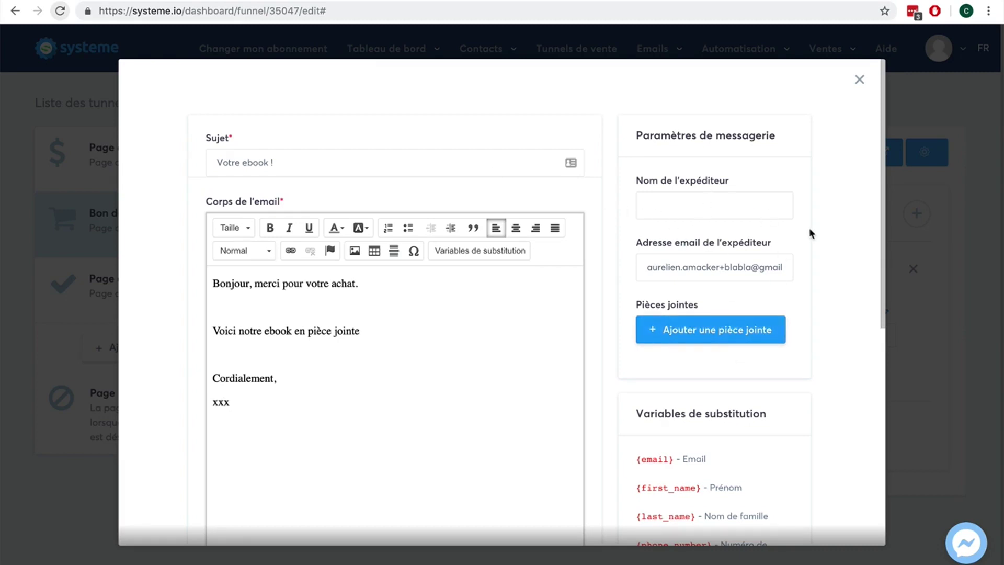
{"action": "scroll", "coordinate": [809, 228], "scroll_direction": "down", "scroll_amount": 5}
{"action": "scroll", "coordinate": [810, 229], "scroll_direction": "up", "scroll_amount": 5}
Step: Enter the sender's e-mail address into the sender name field and try saving the email
{"action": "left_click", "coordinate": [701, 204]}
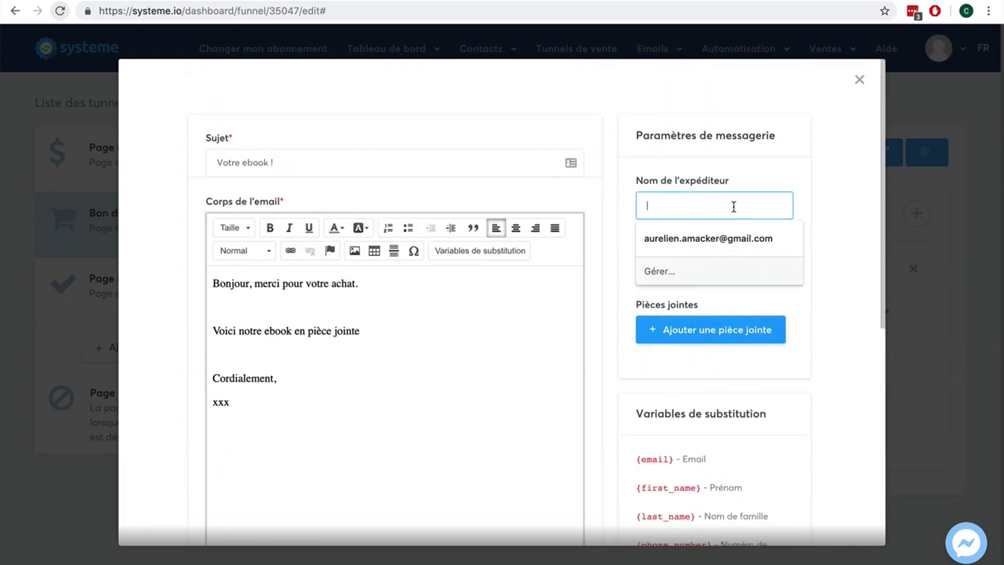
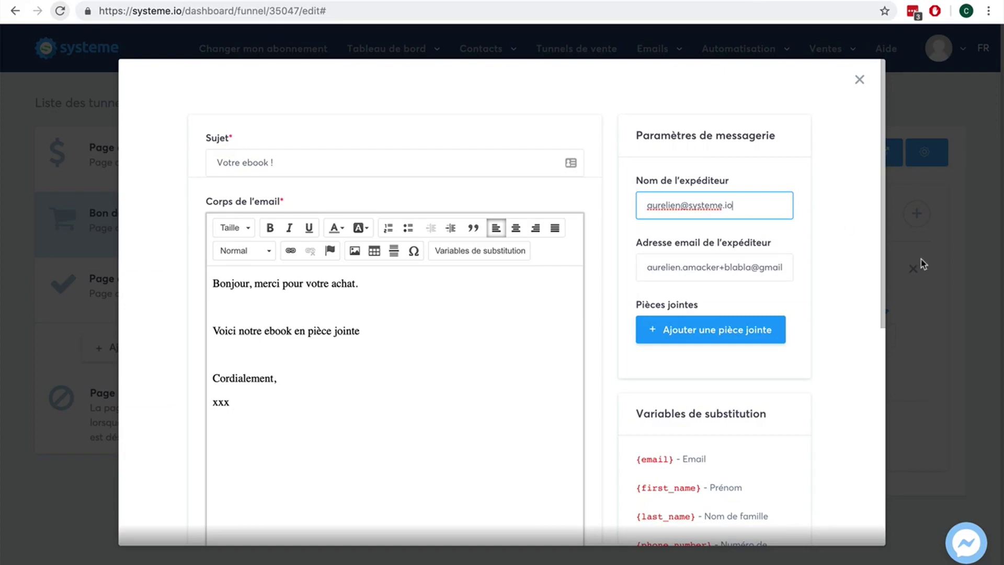
{"action": "scroll", "coordinate": [870, 277], "scroll_direction": "down", "scroll_amount": 5}
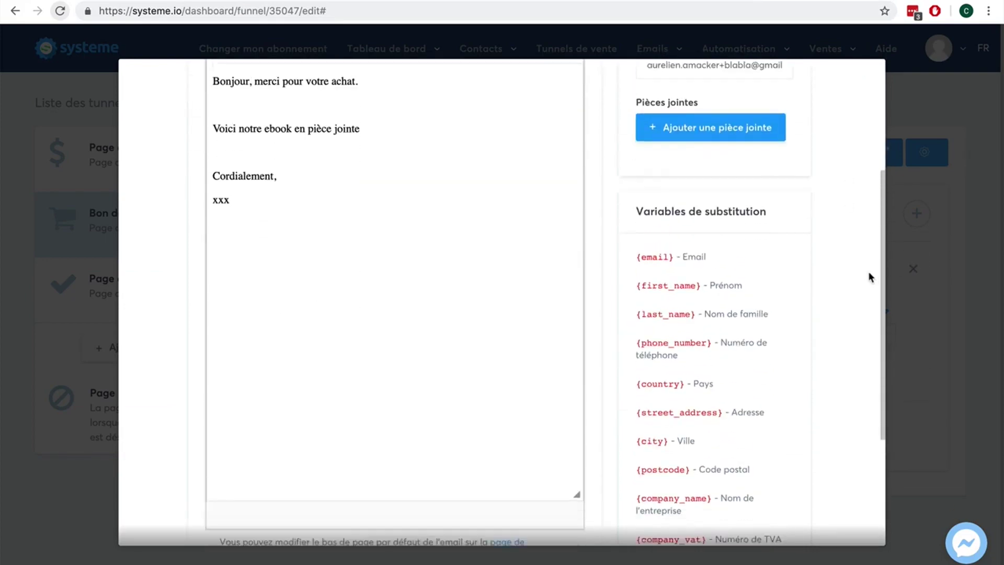
{"action": "scroll", "coordinate": [870, 277], "scroll_direction": "down", "scroll_amount": 4}
{"action": "left_click", "coordinate": [762, 494]}
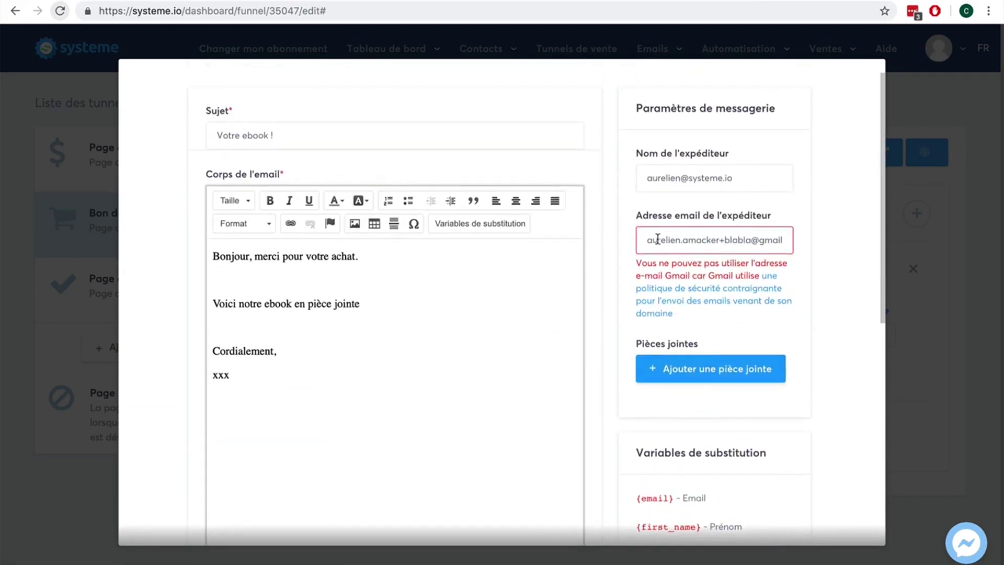
Step: Clear the sender name, paste a different sender address, enter the sender's name, and save again
{"action": "left_click_drag", "start_coordinate": [758, 178], "coordinate": [615, 178]}
{"action": "key", "text": "ctrl+c"}
{"action": "key", "text": "BackSpace"}
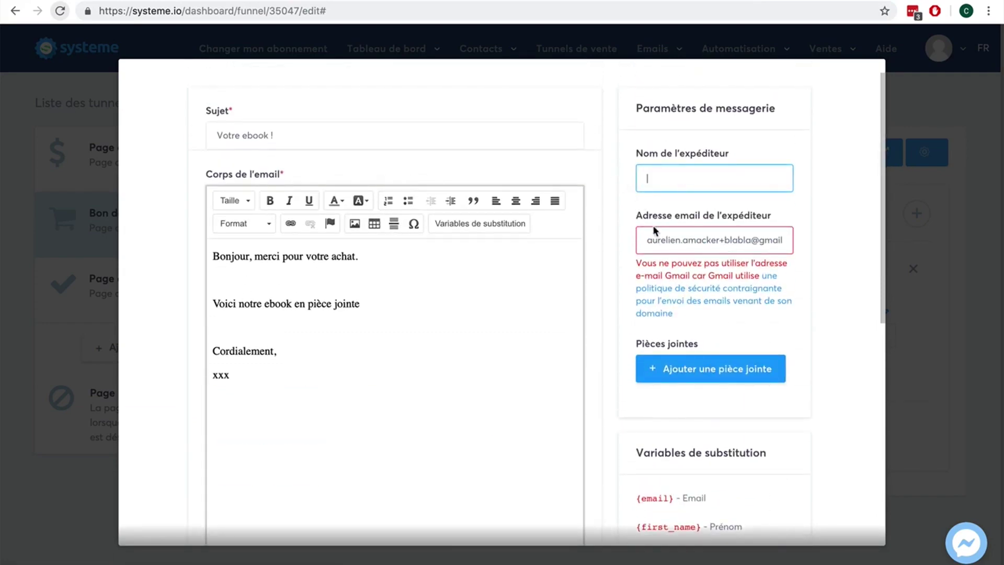
{"action": "left_click_drag", "start_coordinate": [647, 239], "coordinate": [814, 235]}
{"action": "key", "text": "ctrl+v"}
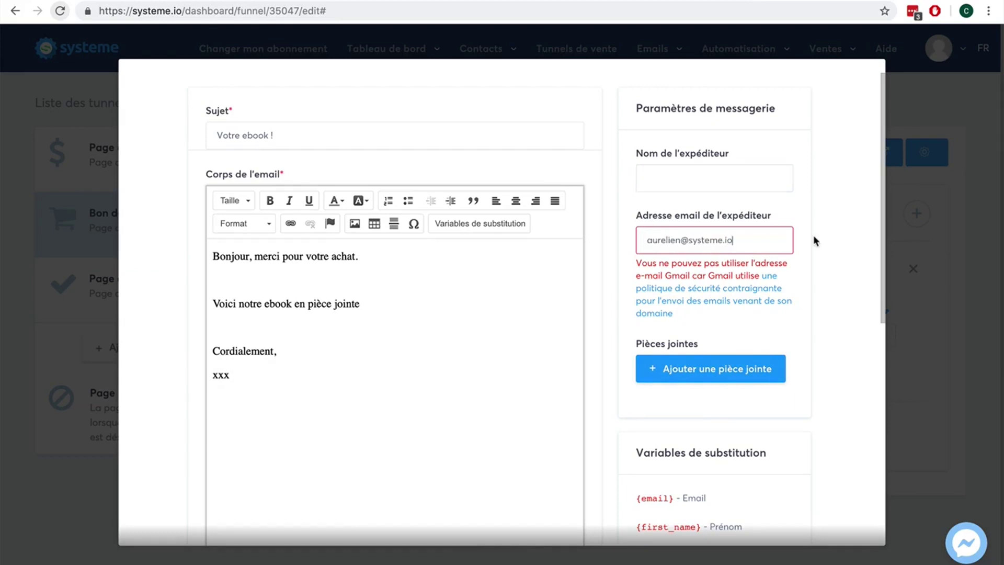
{"action": "left_click", "coordinate": [721, 185]}
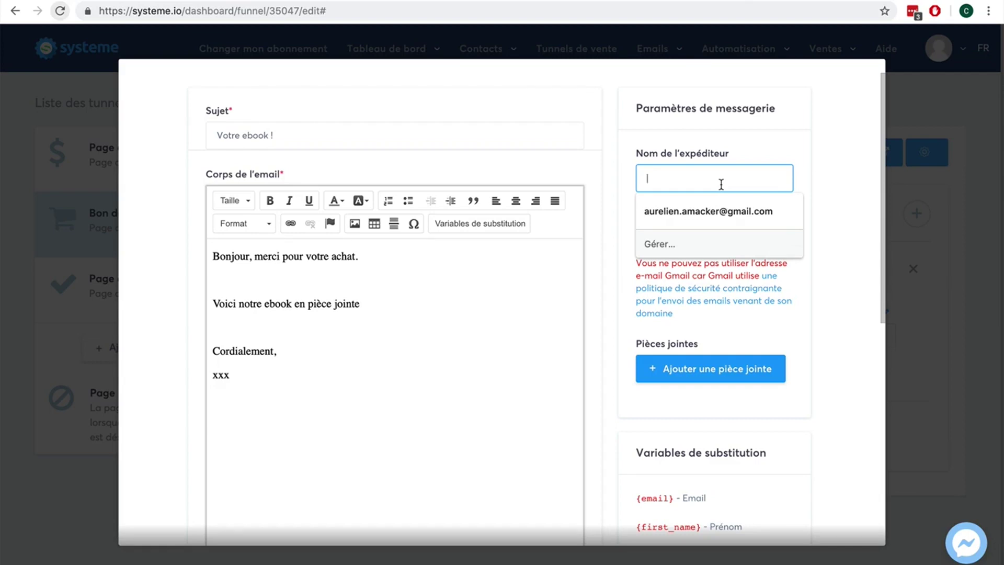
{"action": "type", "text": "Aurelien"}
{"action": "left_click", "coordinate": [839, 152]}
{"action": "scroll", "coordinate": [767, 245], "scroll_direction": "down", "scroll_amount": 2}
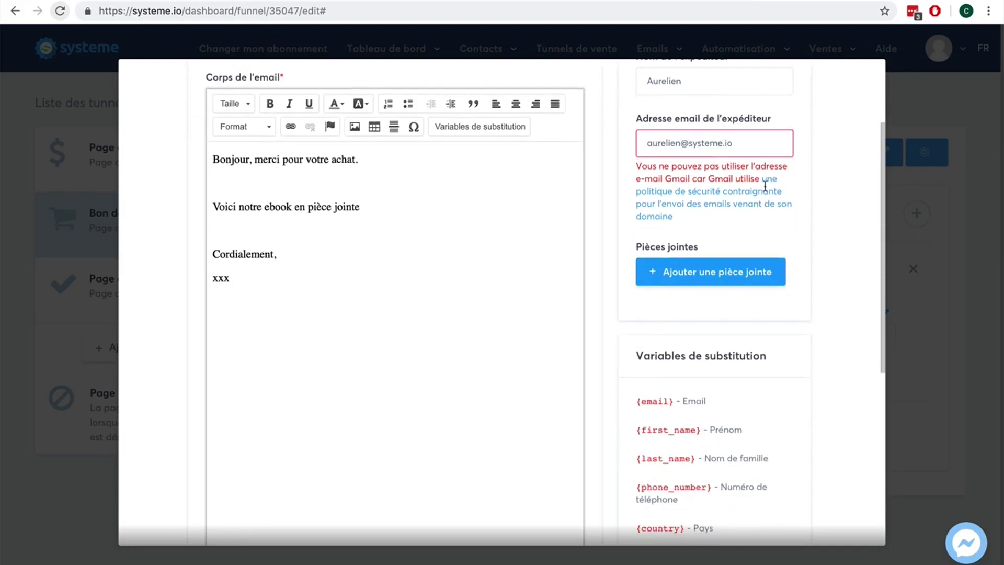
{"action": "scroll", "coordinate": [824, 257], "scroll_direction": "down", "scroll_amount": 7}
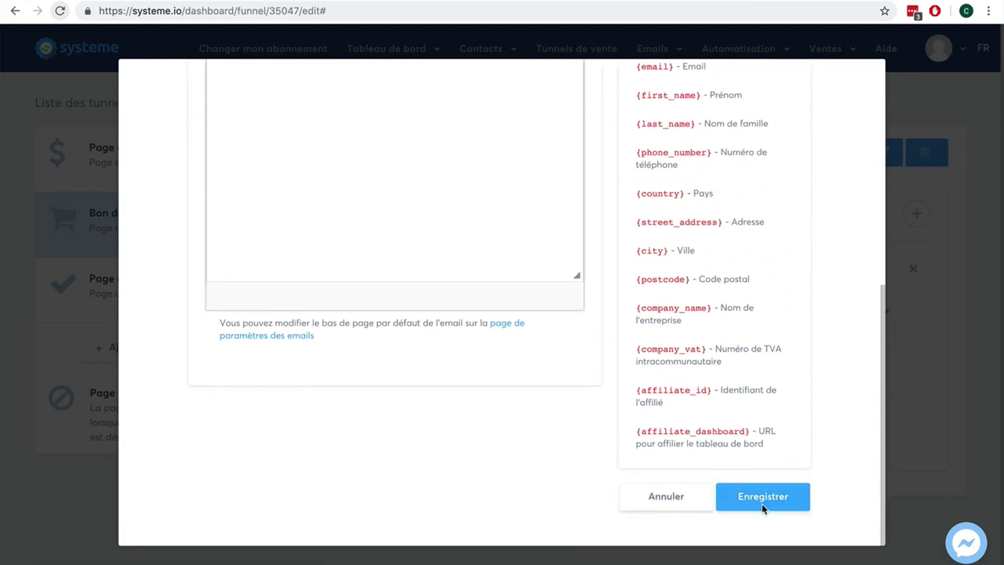
{"action": "left_click", "coordinate": [772, 490]}
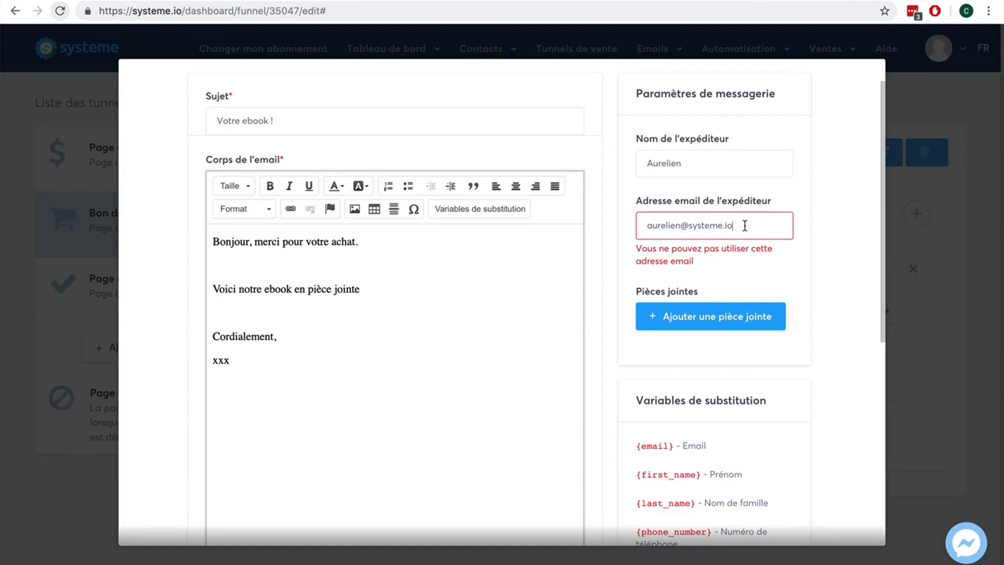
Step: Insert 'tutu' into the sender address domain and try saving the email
{"action": "left_click", "coordinate": [724, 226]}
{"action": "left_click", "coordinate": [725, 225]}
{"action": "type", "text": "tutu"}
{"action": "left_click", "coordinate": [723, 225]}
{"action": "scroll", "coordinate": [839, 297], "scroll_direction": "down", "scroll_amount": 10}
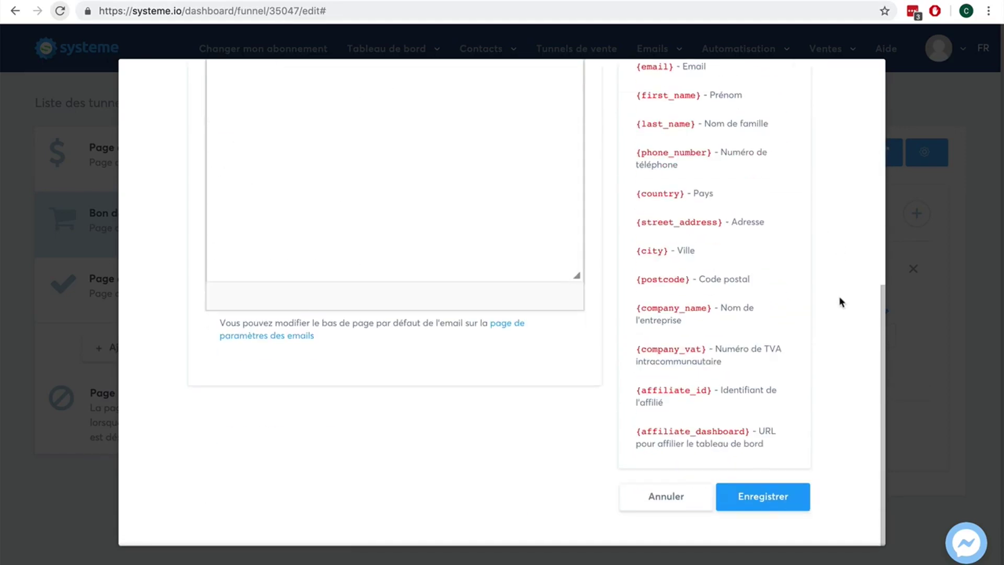
{"action": "left_click", "coordinate": [774, 501]}
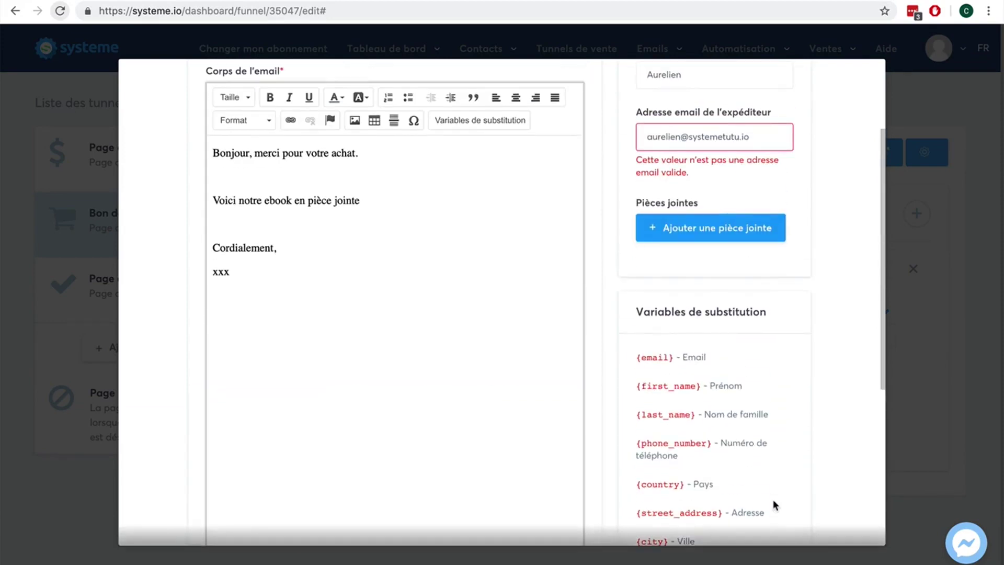
Step: Replace the sender address domain with 'free.fr' and save the email
{"action": "scroll", "coordinate": [773, 500], "scroll_direction": "up", "scroll_amount": 2}
{"action": "left_click_drag", "start_coordinate": [768, 189], "coordinate": [689, 190]}
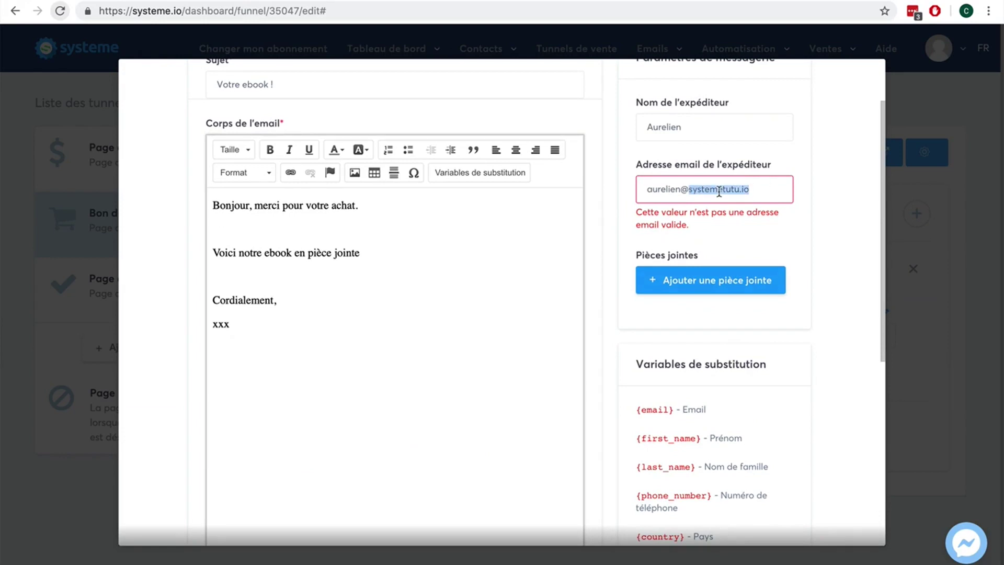
{"action": "type", "text": "free.fr"}
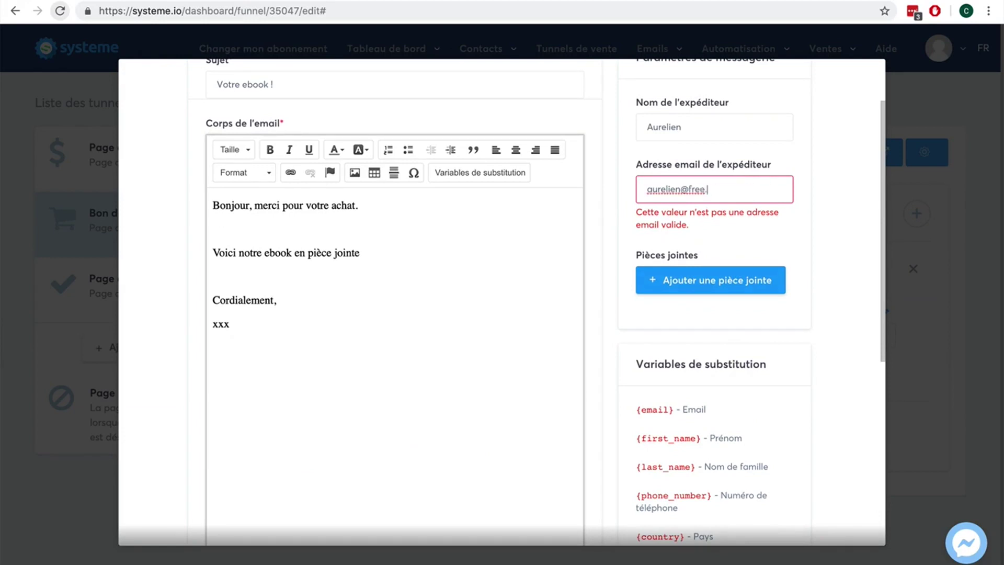
{"action": "scroll", "coordinate": [812, 282], "scroll_direction": "down", "scroll_amount": 5}
{"action": "scroll", "coordinate": [812, 282], "scroll_direction": "down", "scroll_amount": 3}
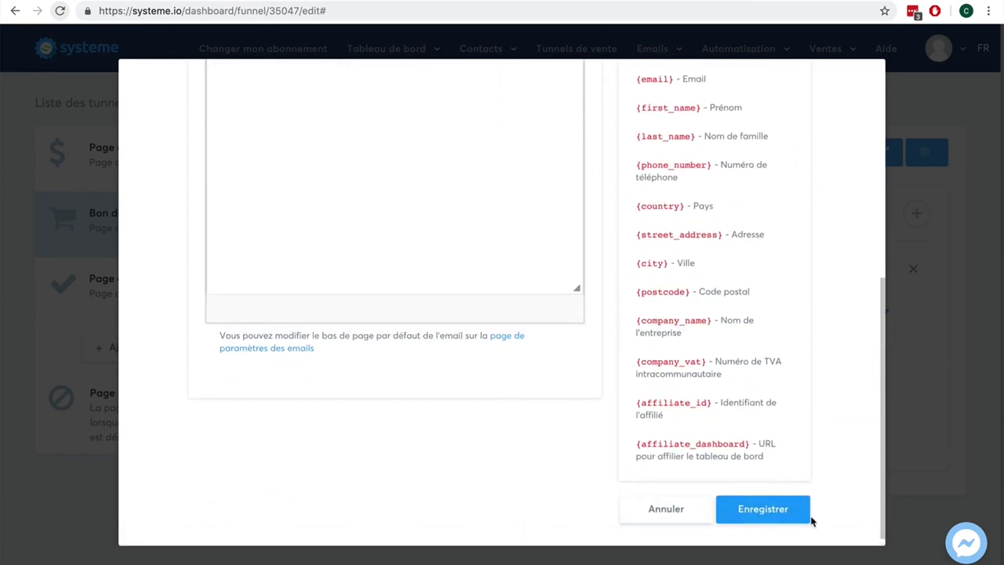
{"action": "left_click", "coordinate": [774, 515]}
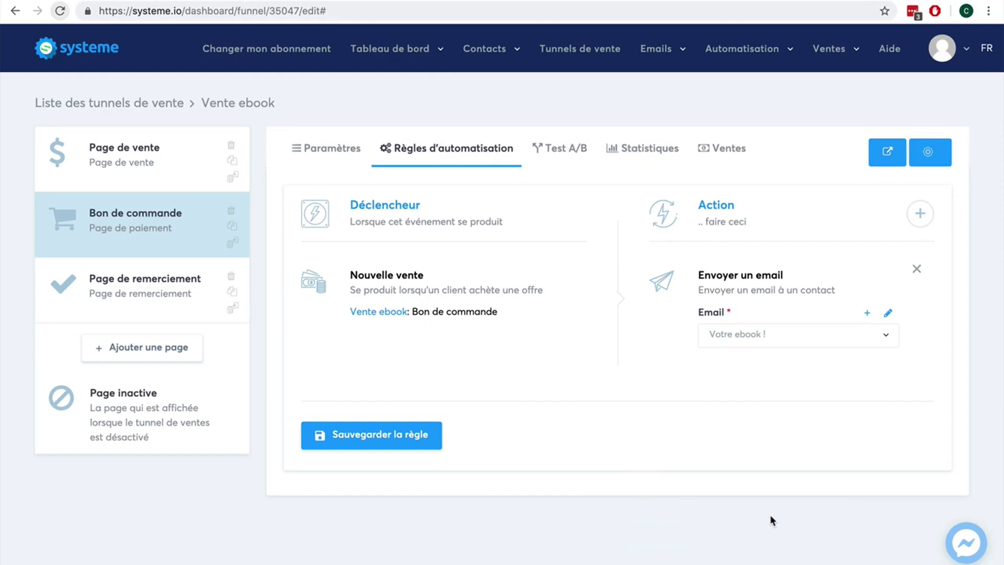
Step: Save the new-sale email rule and enter 40 as the Bon de commande's affiliate commission
{"action": "left_click", "coordinate": [381, 442]}
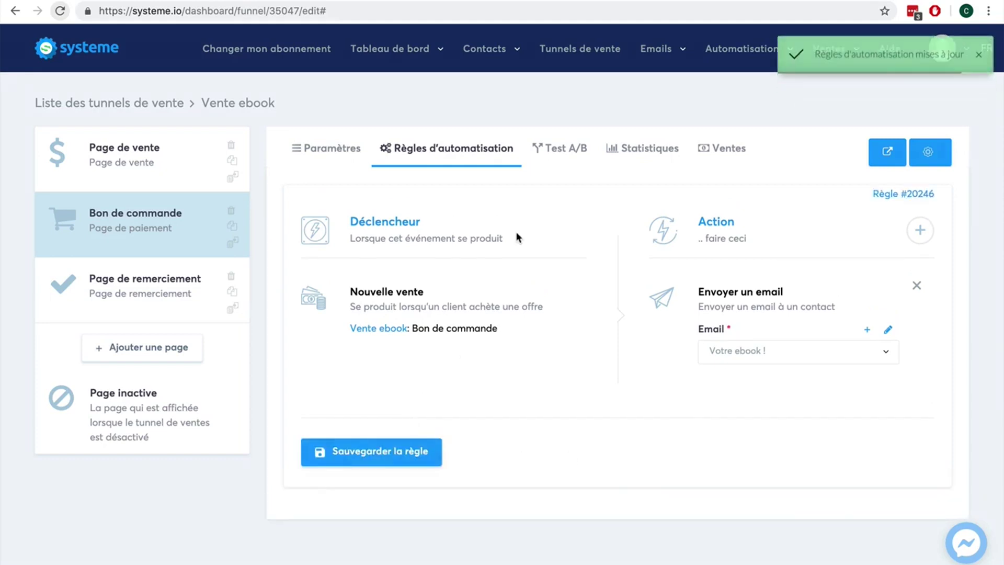
{"action": "left_click", "coordinate": [337, 150]}
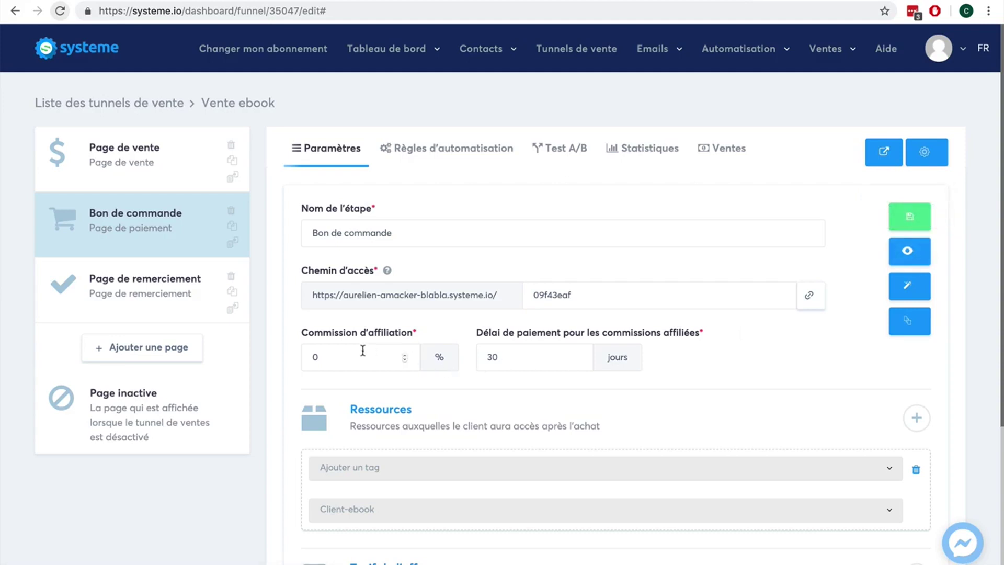
{"action": "double_click", "coordinate": [313, 355]}
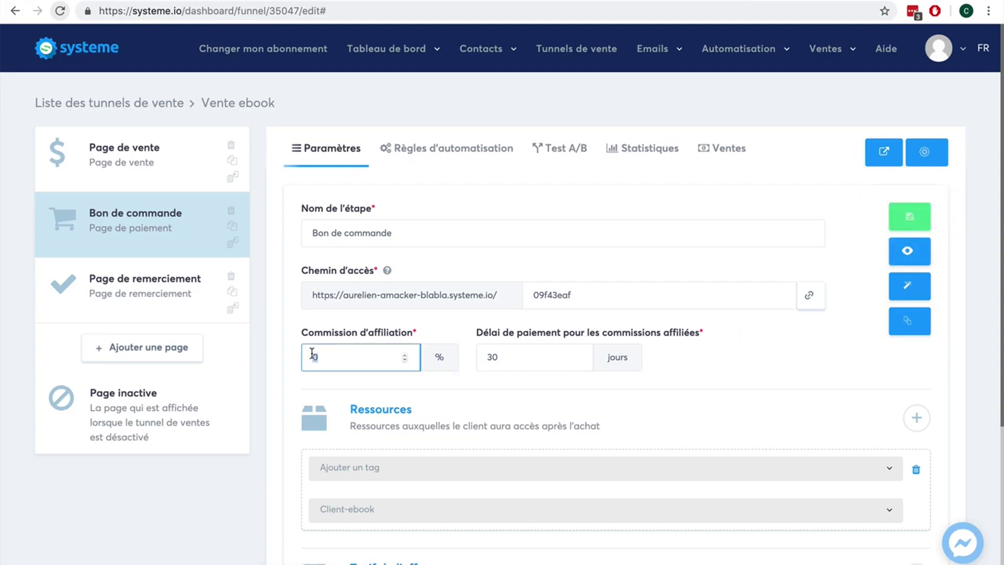
{"action": "type", "text": "40"}
{"action": "scroll", "coordinate": [784, 370], "scroll_direction": "down", "scroll_amount": 4}
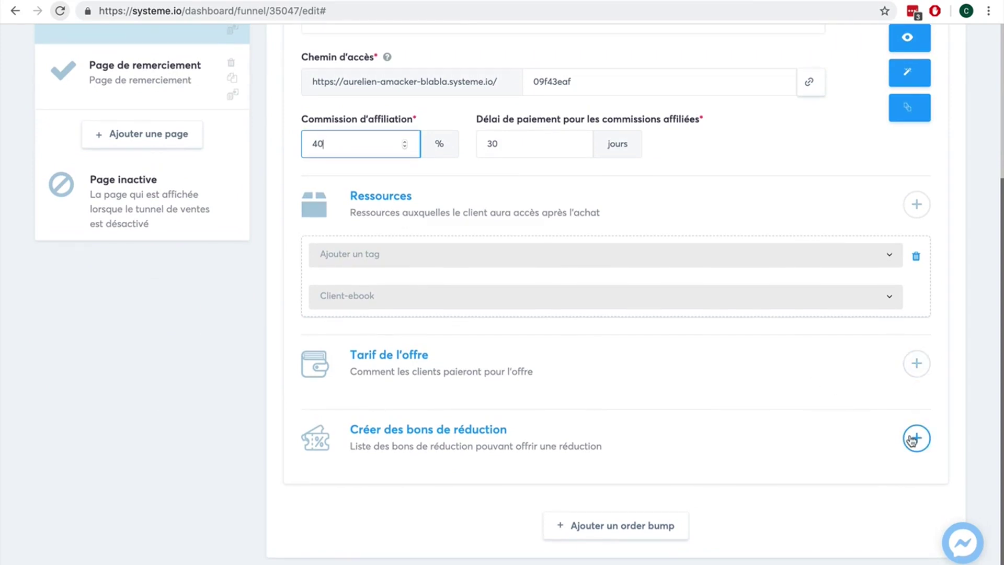
{"action": "scroll", "coordinate": [912, 440], "scroll_direction": "up", "scroll_amount": 5}
{"action": "left_click", "coordinate": [905, 251]}
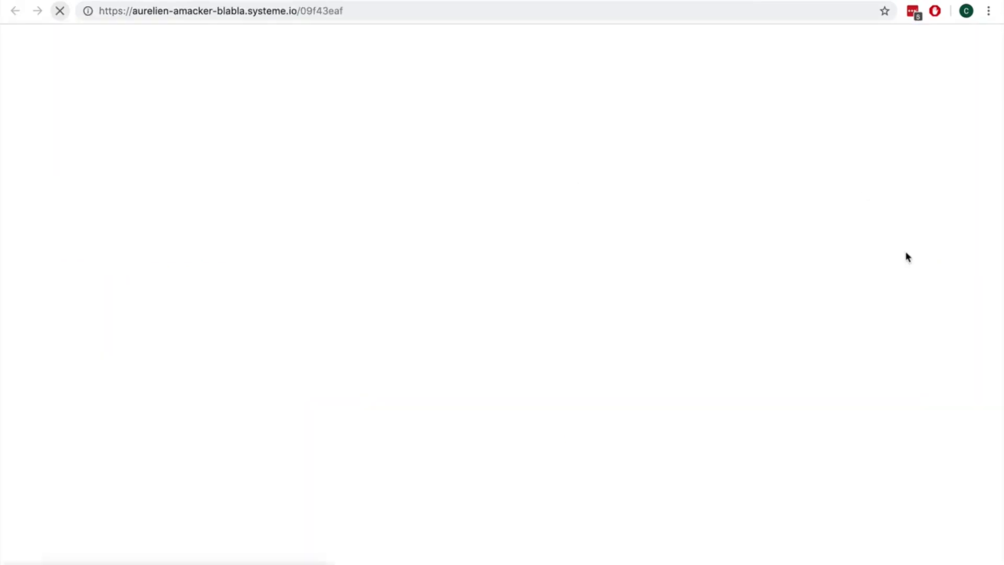
{"action": "scroll", "coordinate": [857, 317], "scroll_direction": "down", "scroll_amount": 5}
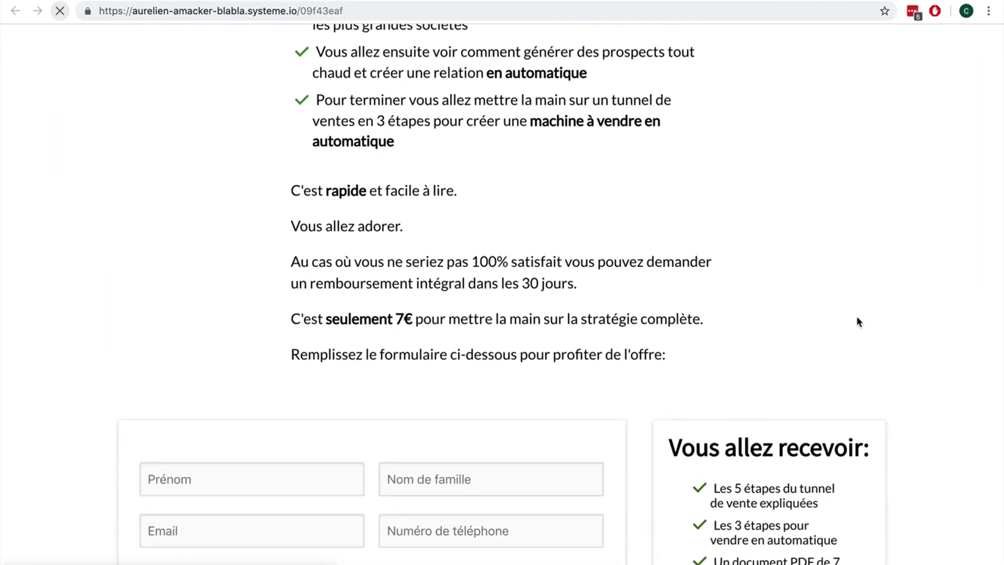
{"action": "scroll", "coordinate": [858, 321], "scroll_direction": "down", "scroll_amount": 4}
{"action": "scroll", "coordinate": [858, 320], "scroll_direction": "down", "scroll_amount": 7}
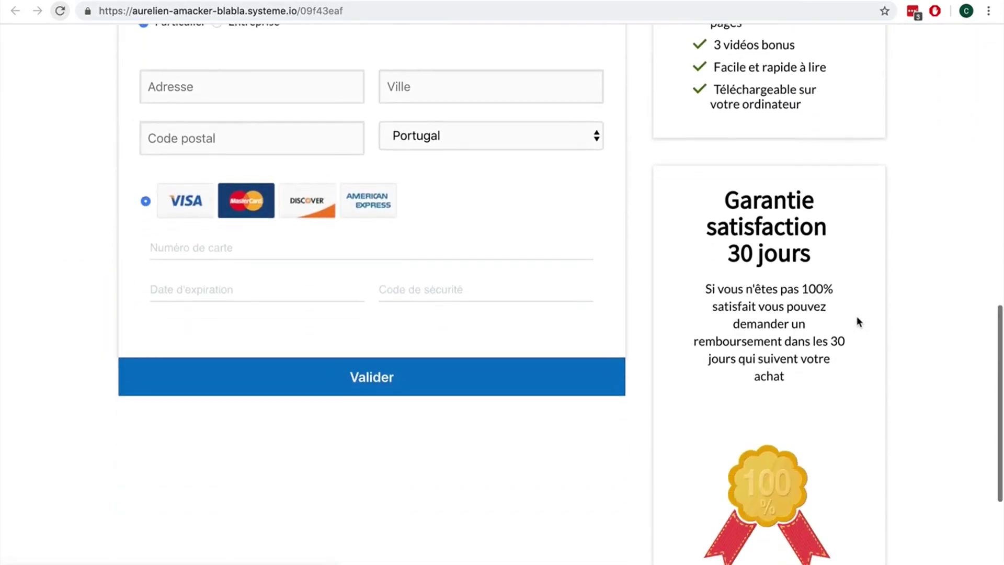
{"action": "scroll", "coordinate": [858, 323], "scroll_direction": "up", "scroll_amount": 7}
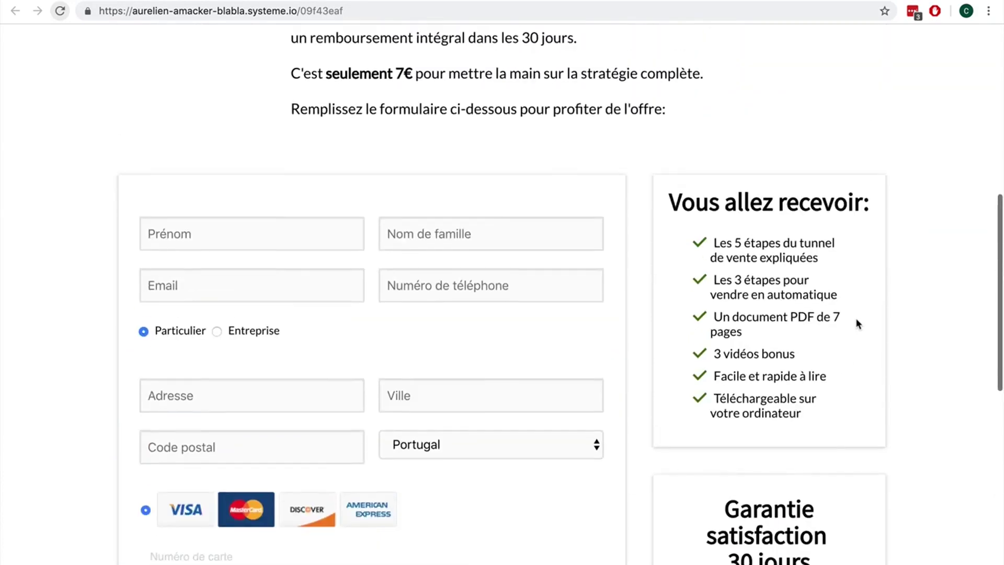
{"action": "scroll", "coordinate": [858, 323], "scroll_direction": "down", "scroll_amount": 4}
{"action": "left_click", "coordinate": [515, 282]}
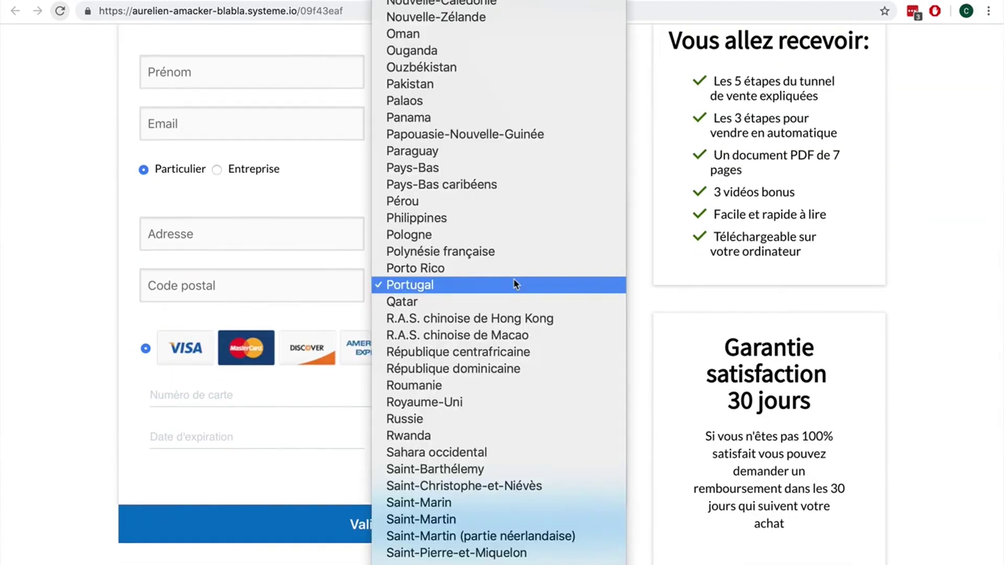
{"action": "left_click", "coordinate": [30, 276]}
{"action": "scroll", "coordinate": [178, 295], "scroll_direction": "up", "scroll_amount": 2}
{"action": "scroll", "coordinate": [178, 296], "scroll_direction": "up", "scroll_amount": 1}
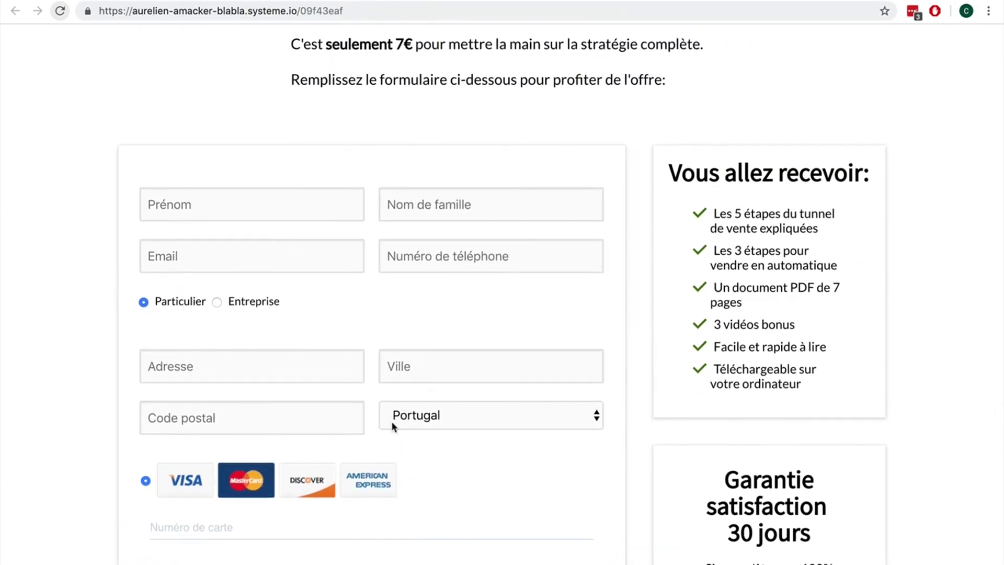
{"action": "left_click", "coordinate": [475, 414]}
{"action": "key", "text": "f"}
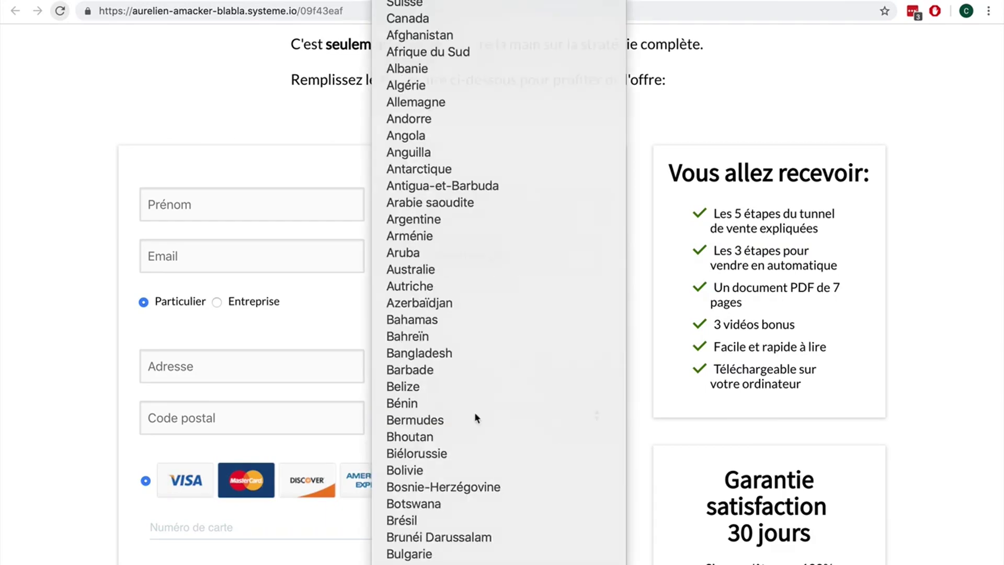
{"action": "key", "text": "Return"}
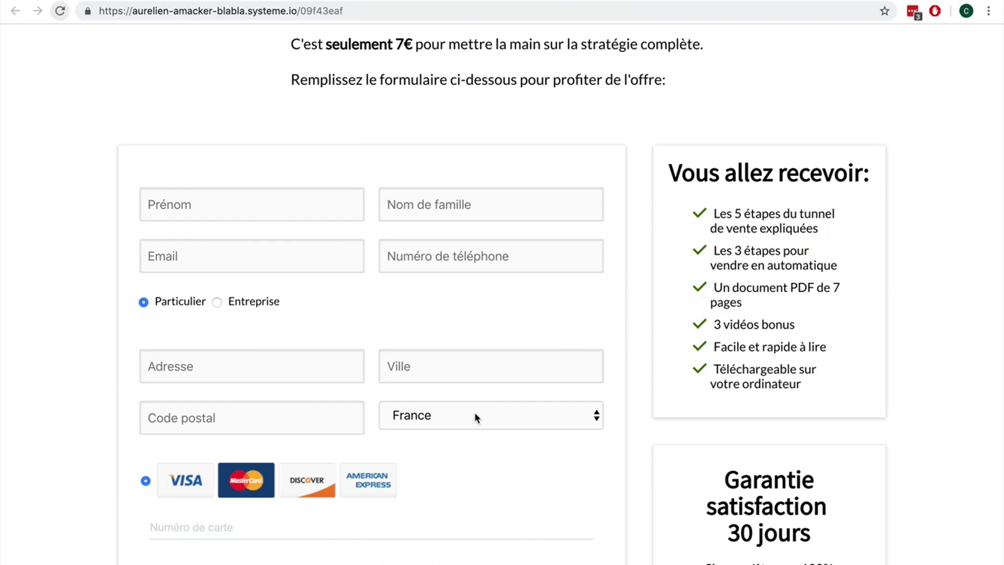
{"action": "scroll", "coordinate": [501, 352], "scroll_direction": "up", "scroll_amount": 8}
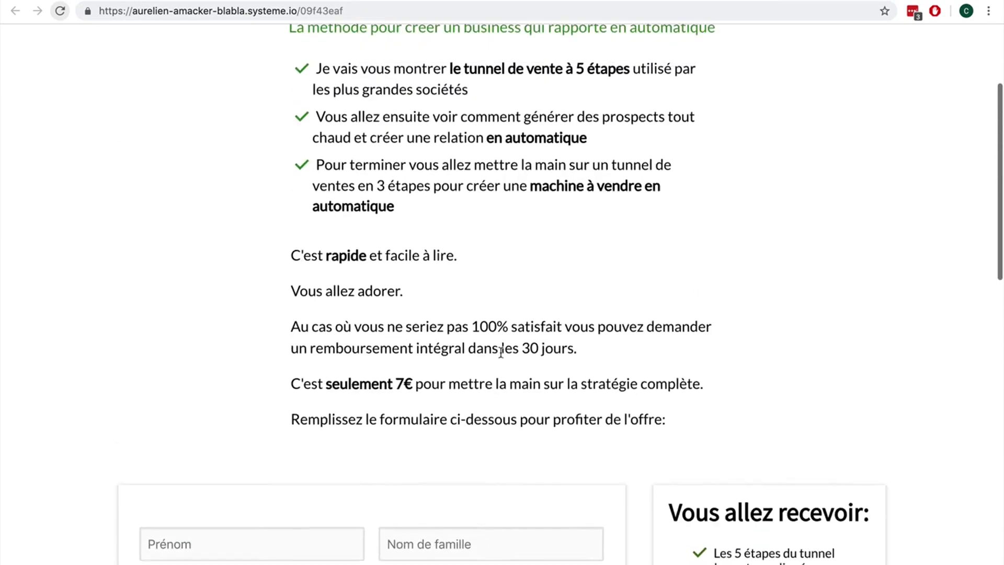
{"action": "scroll", "coordinate": [501, 352], "scroll_direction": "down", "scroll_amount": 10}
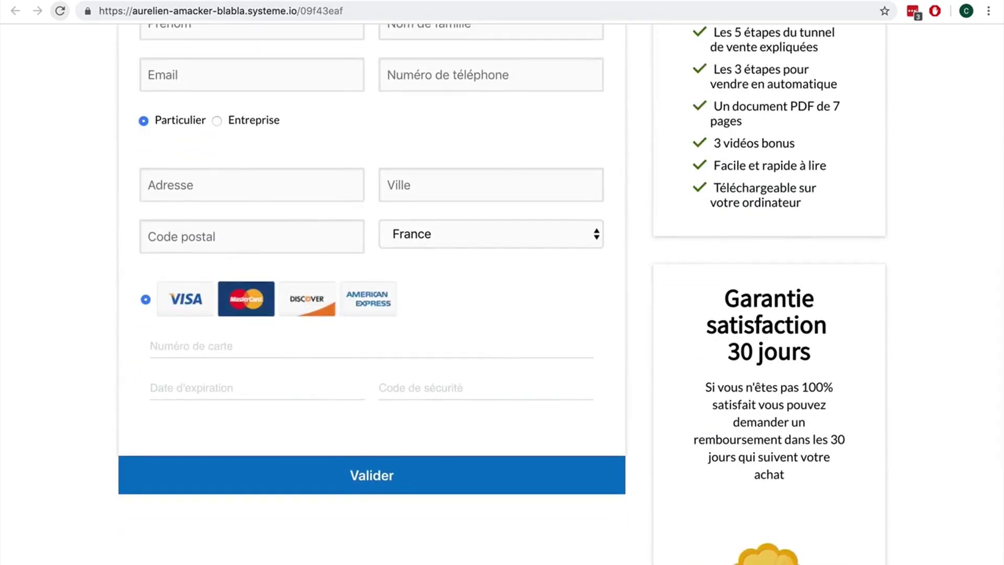